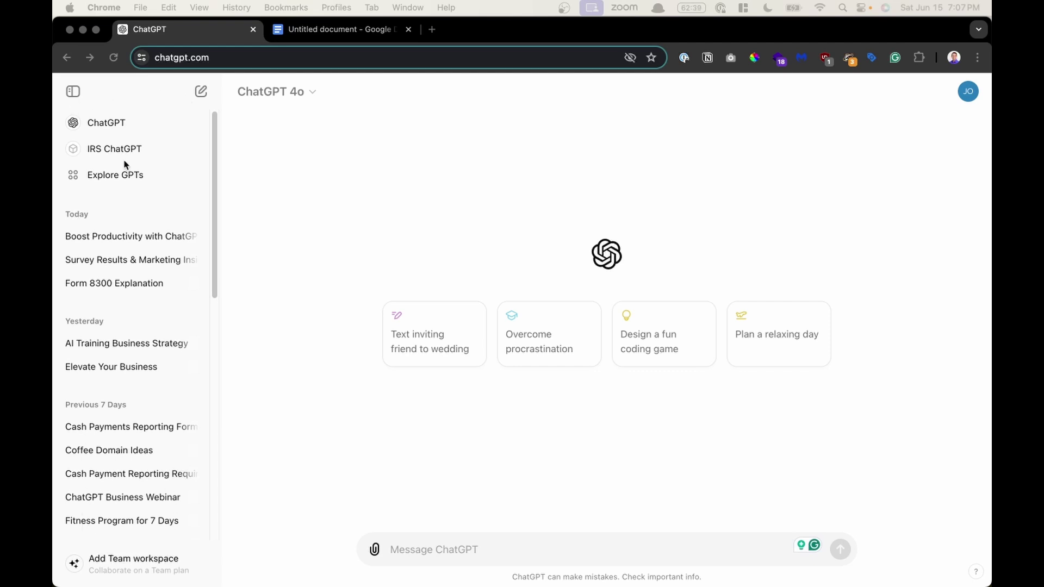
Reset the page zoom and open the model selector listing GPT-4o, GPT-4 and GPT-3.5.
scroll(145, 207, up, 5)
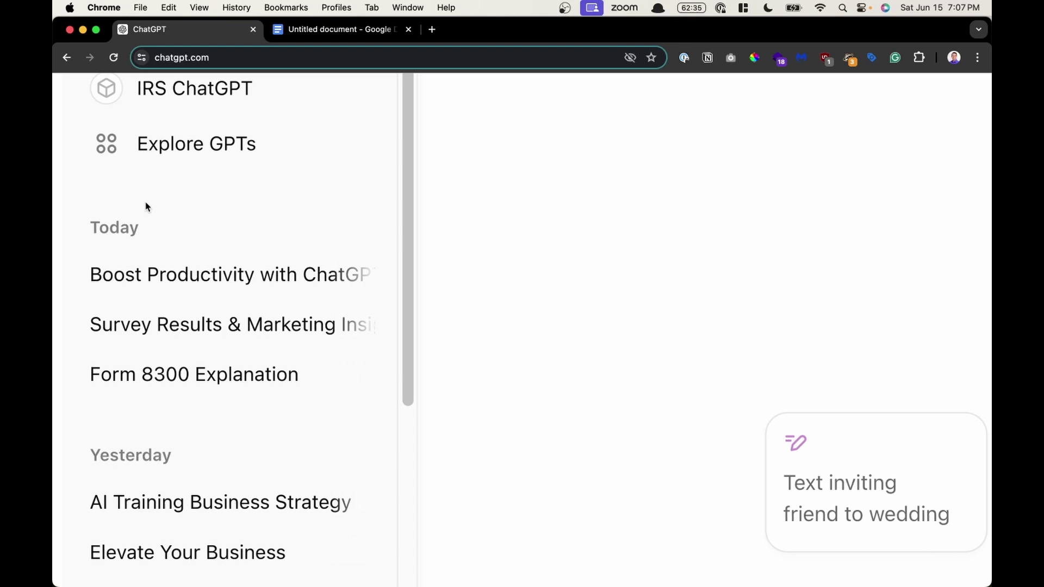
scroll(146, 206, up, 3)
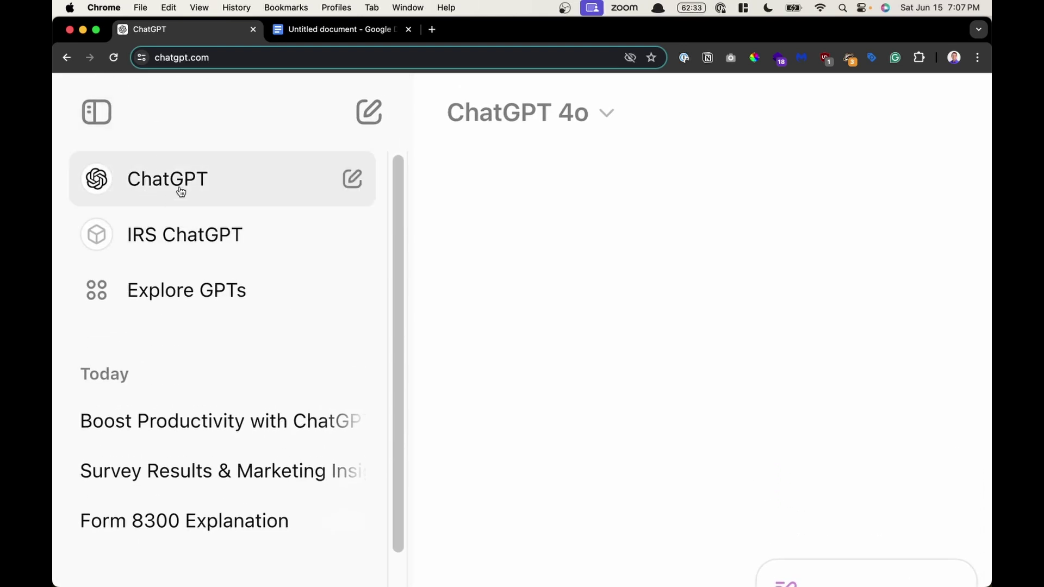
scroll(157, 195, down, 2)
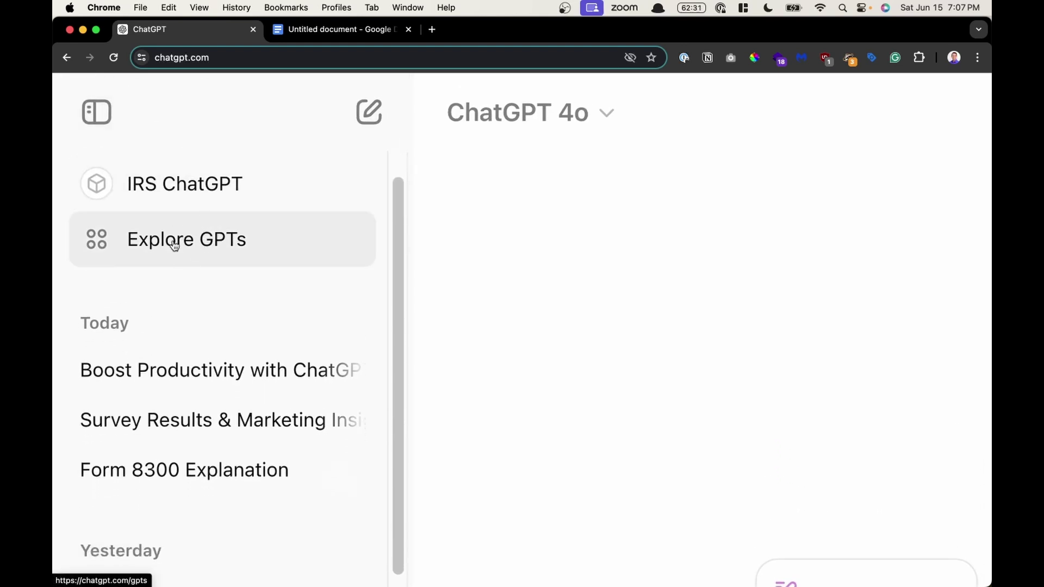
scroll(174, 245, down, 5)
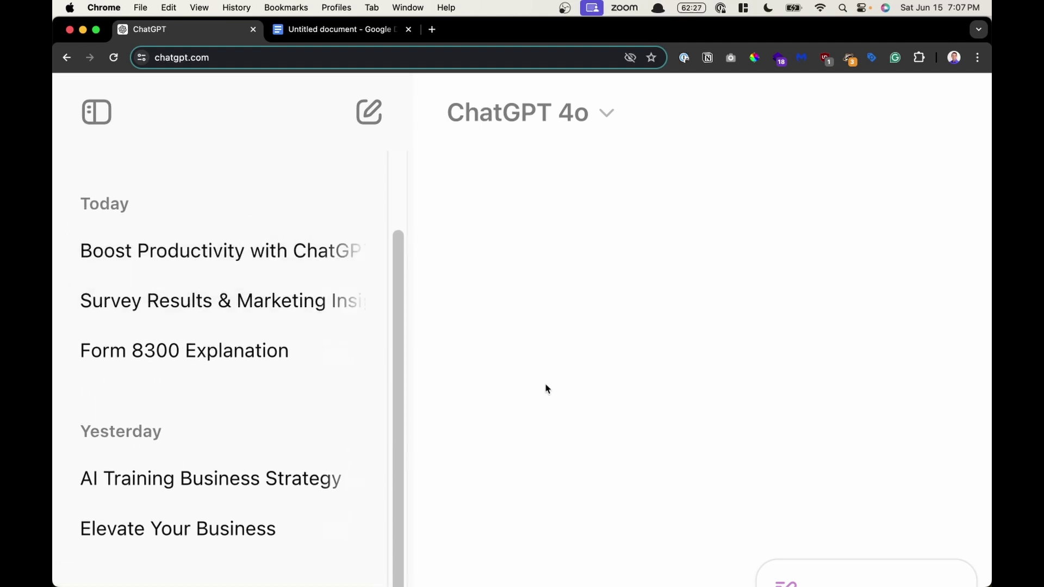
key(super+0)
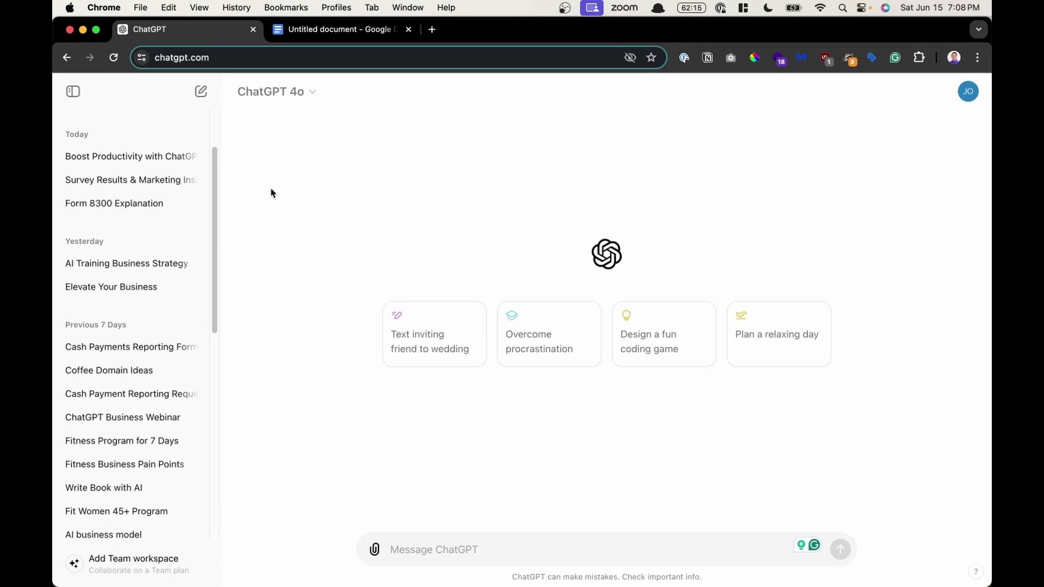
click(313, 95)
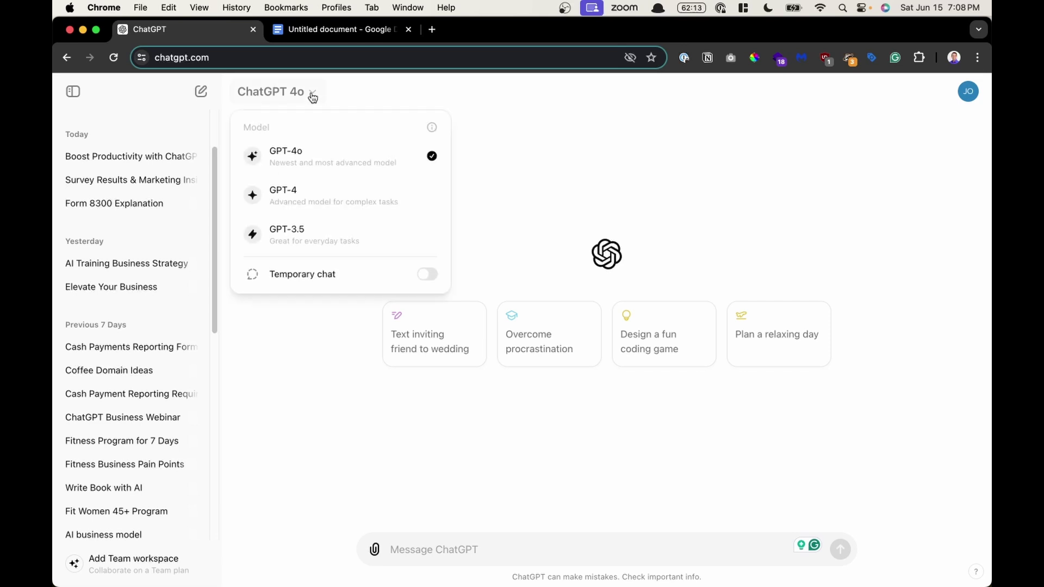
scroll(300, 111, up, 5)
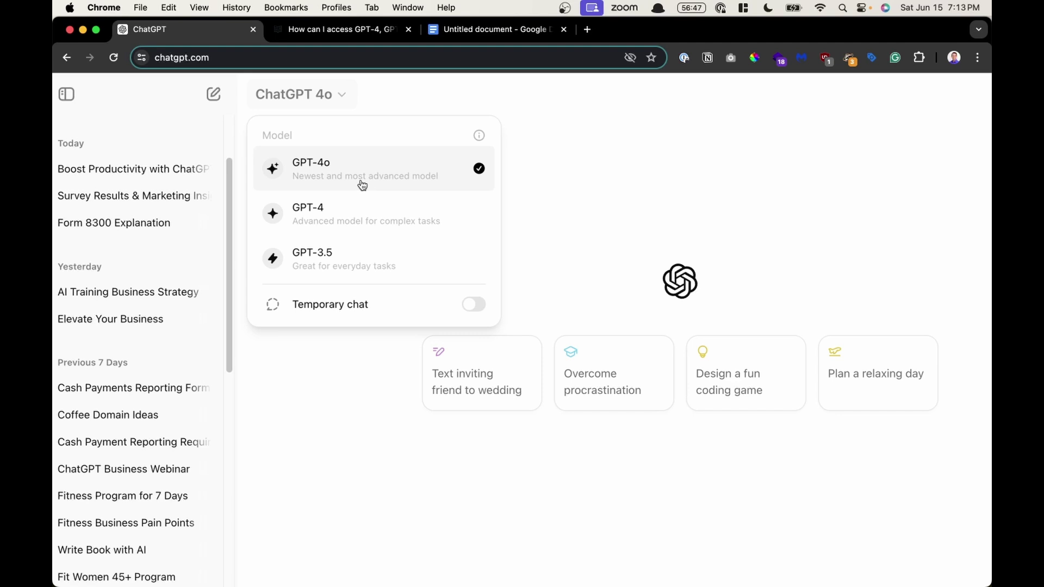
Pick GPT-3.5, enlarge the page, and send 'tell me a joke' to get an atoms joke.
click(355, 259)
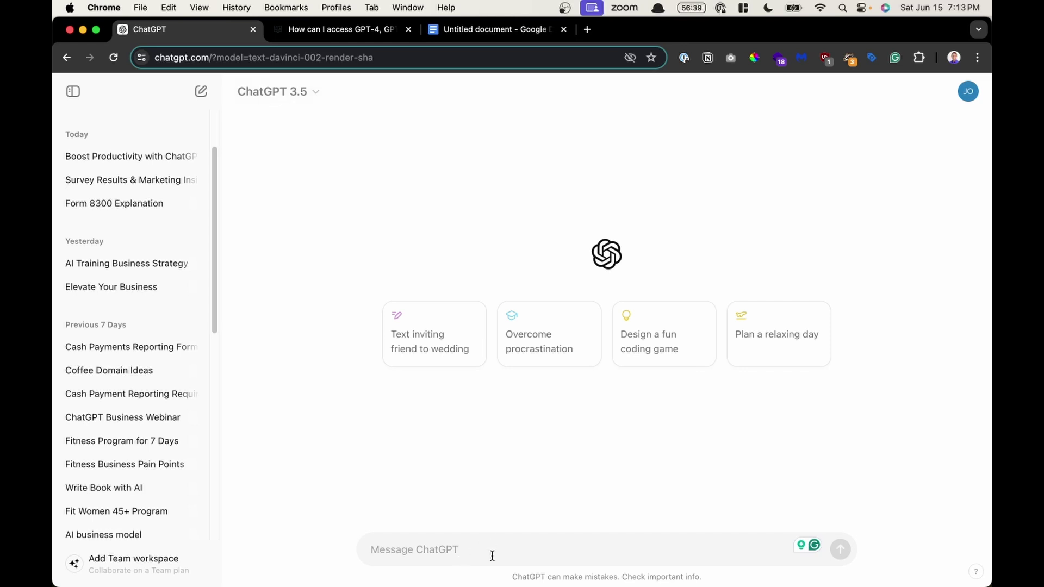
key(super+equal)
key(super+equal)
key(super+equal)
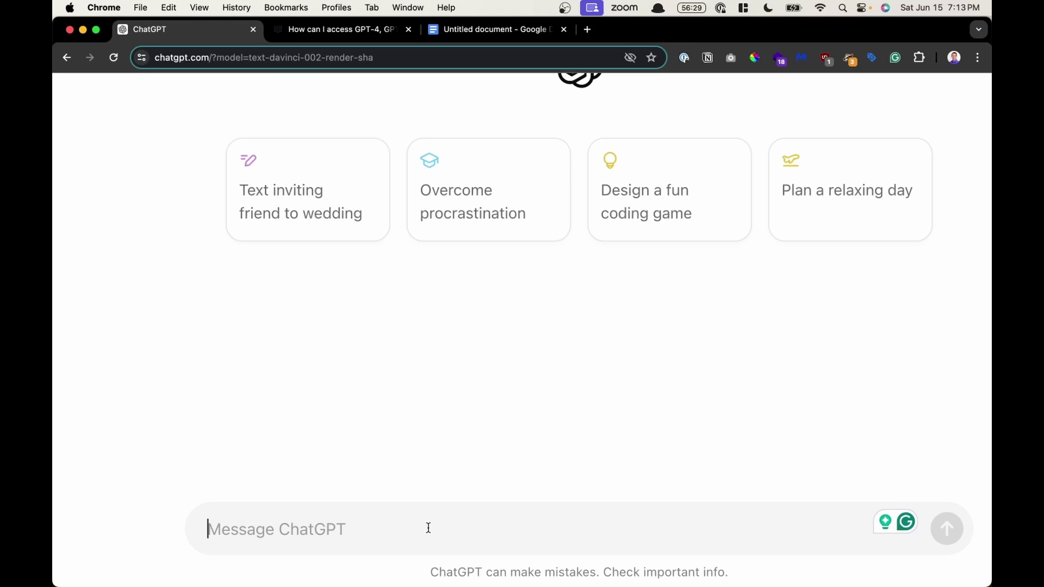
text(tell me a joke)
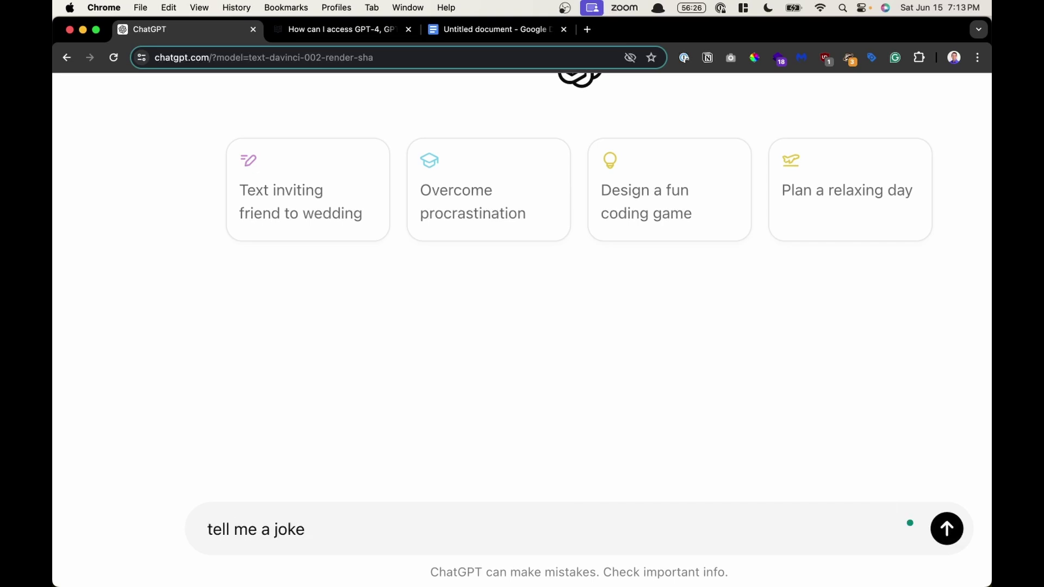
key(Return)
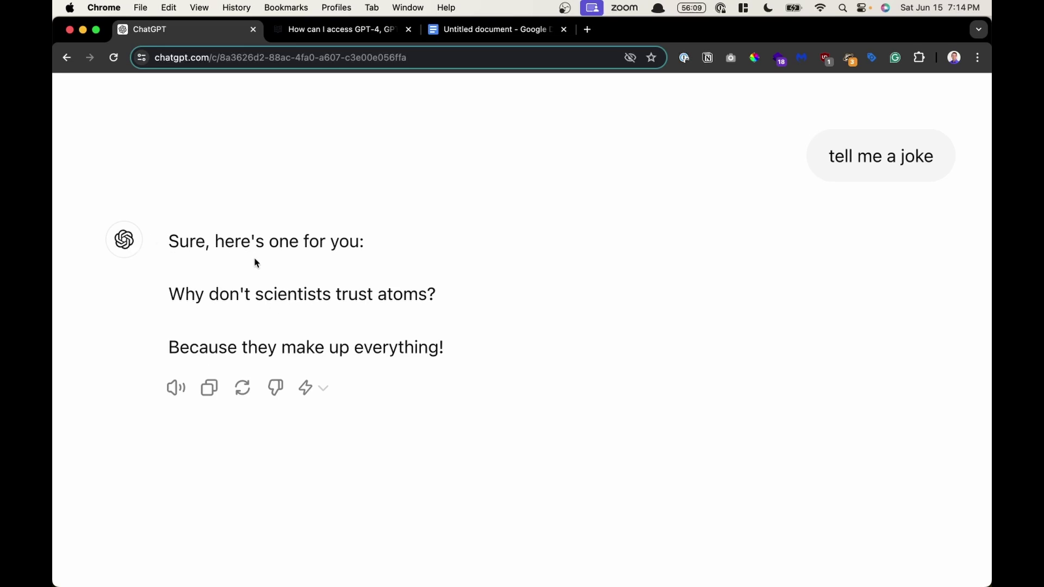
Edit the sent prompt to 'tell me a joke about cats' and resend it.
mouse_move(784, 179)
click(780, 159)
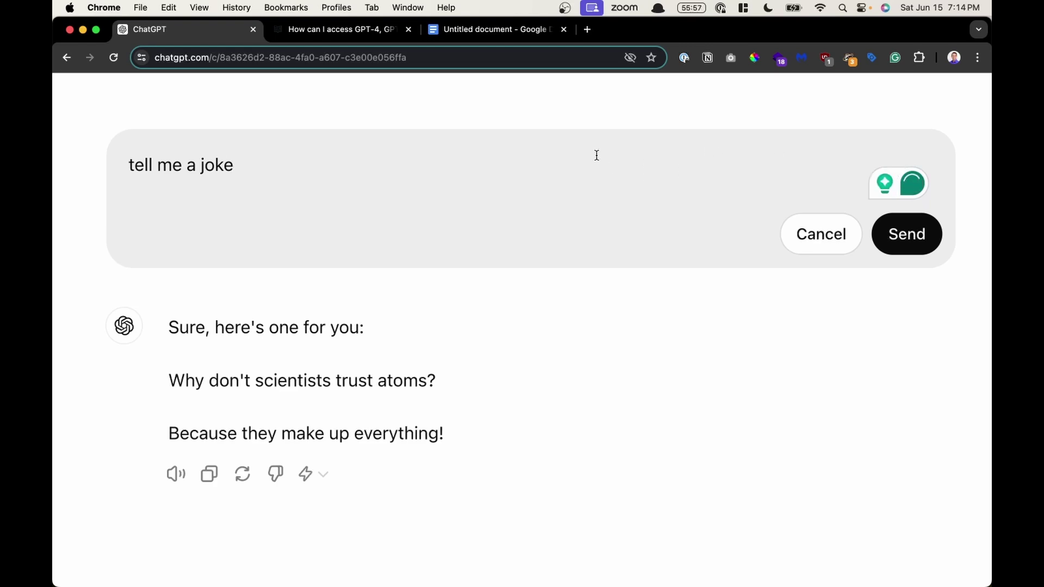
text(about cats)
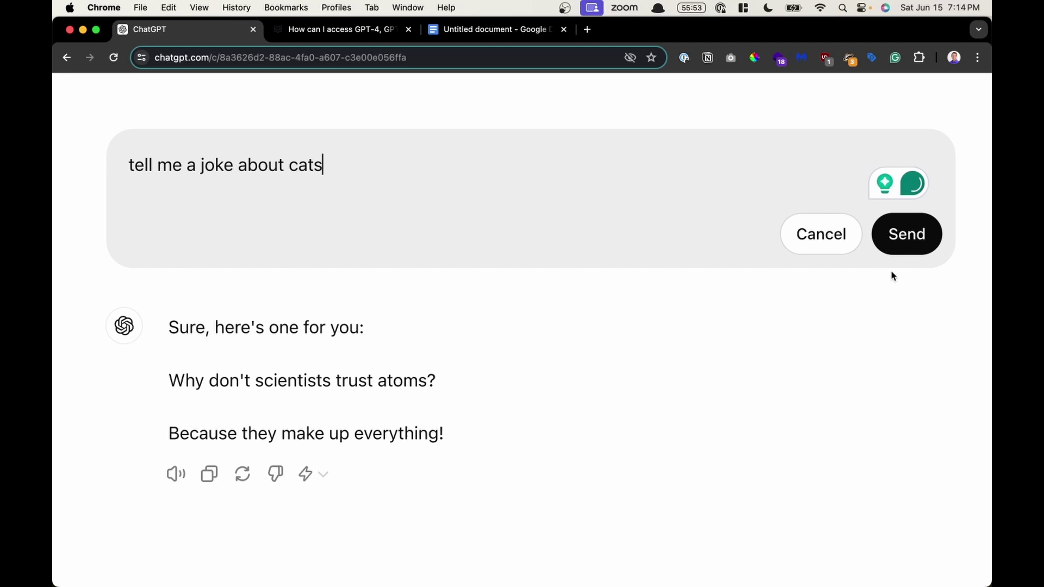
click(904, 233)
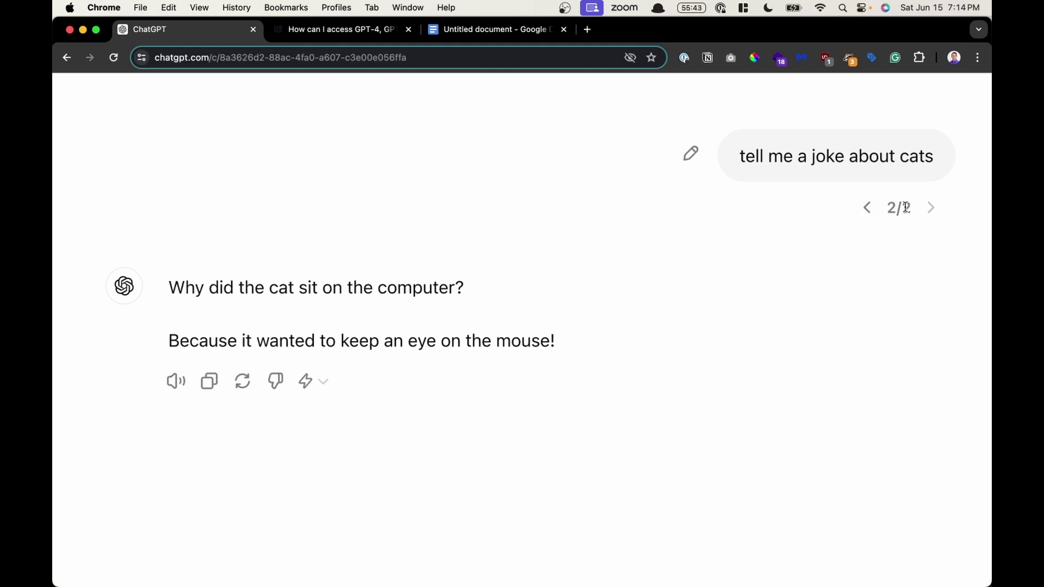
Flip between versions 1/2 and 2/2, then have the cat-and-mouse joke read aloud.
click(872, 209)
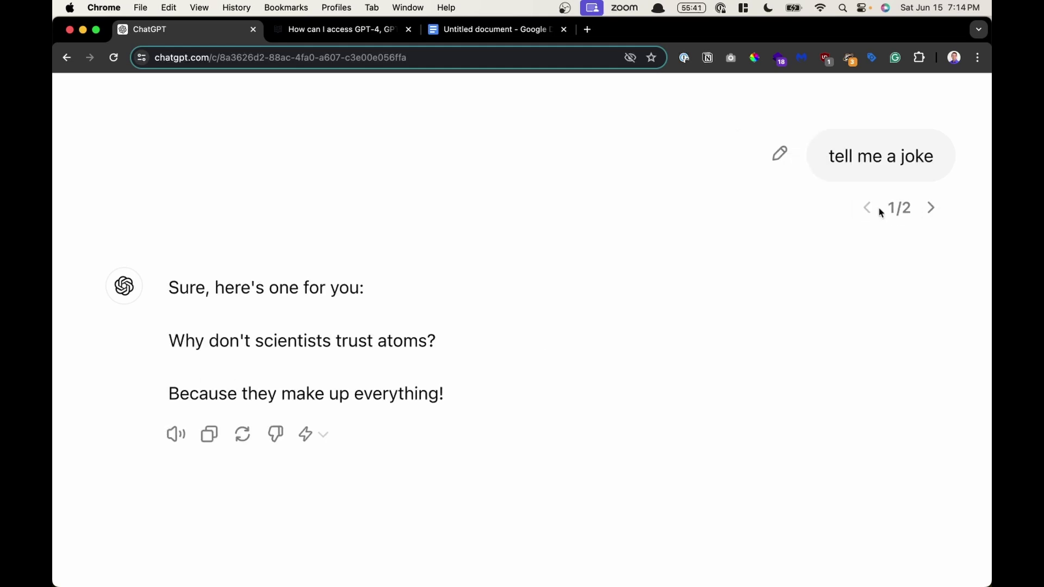
click(924, 215)
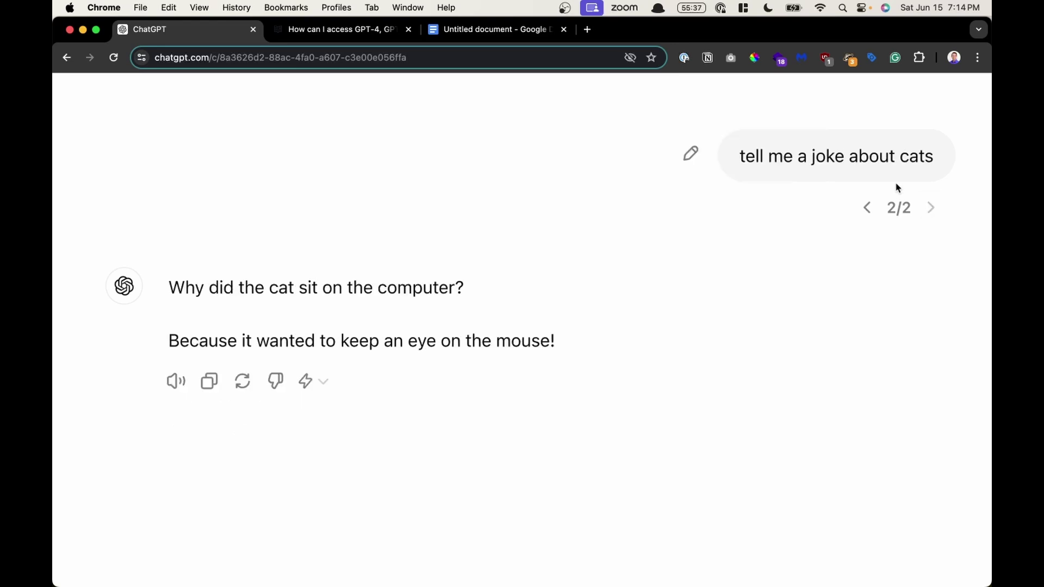
click(874, 209)
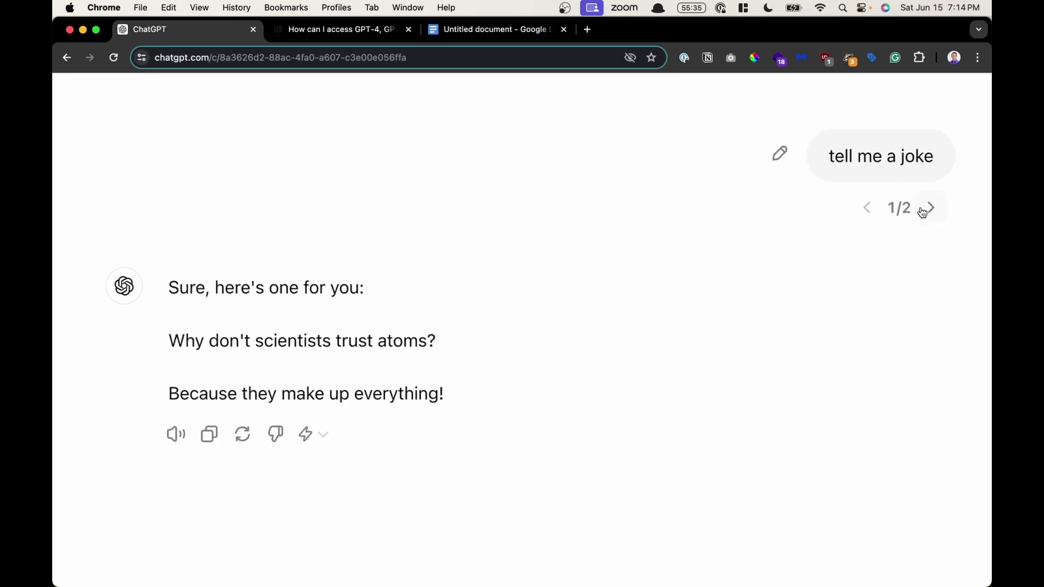
click(924, 208)
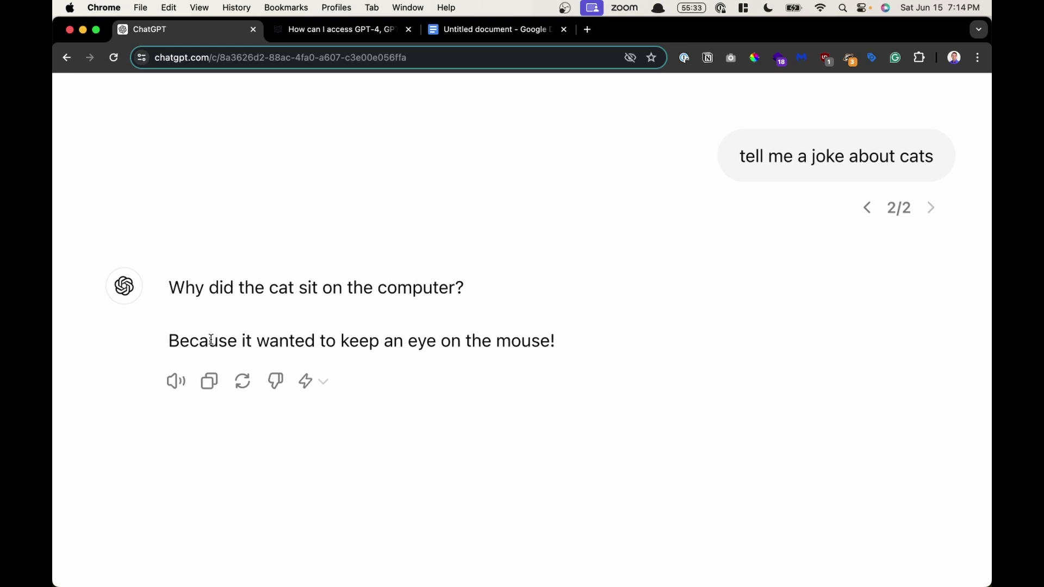
scroll(211, 340, down, 1)
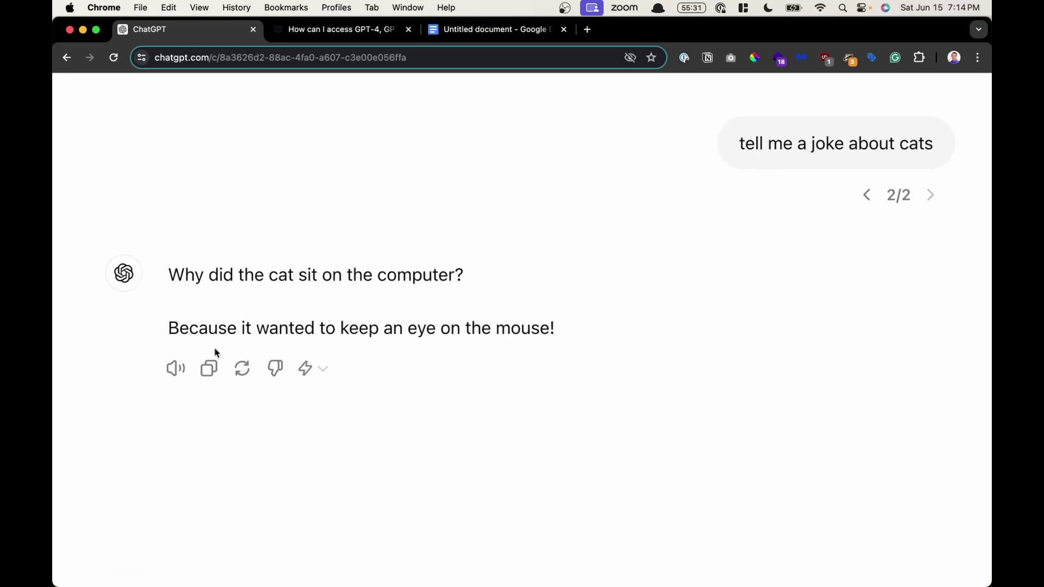
click(175, 377)
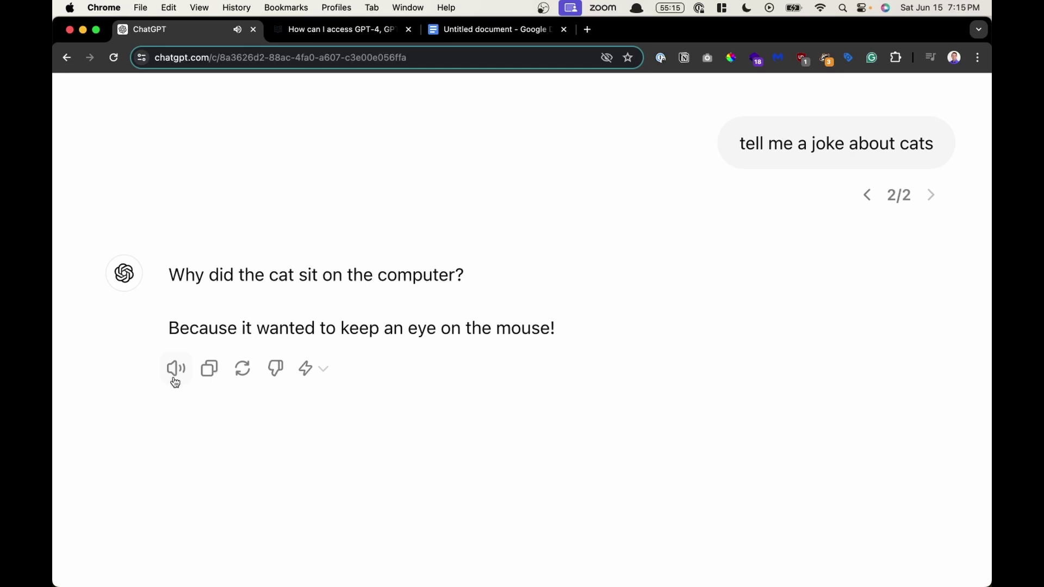
Copy the cat joke reply and switch to the Untitled Google Docs document.
click(212, 371)
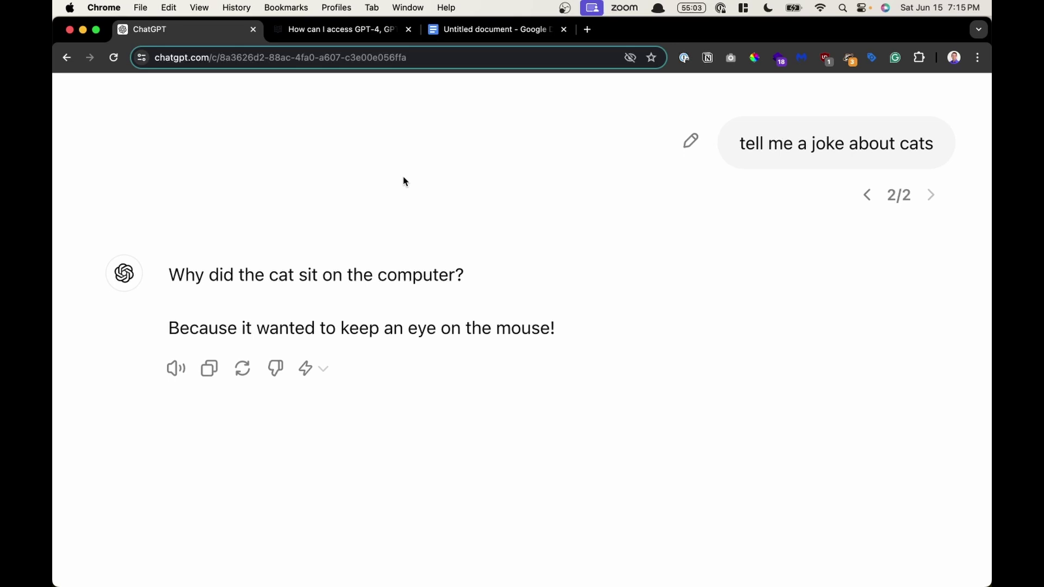
click(484, 31)
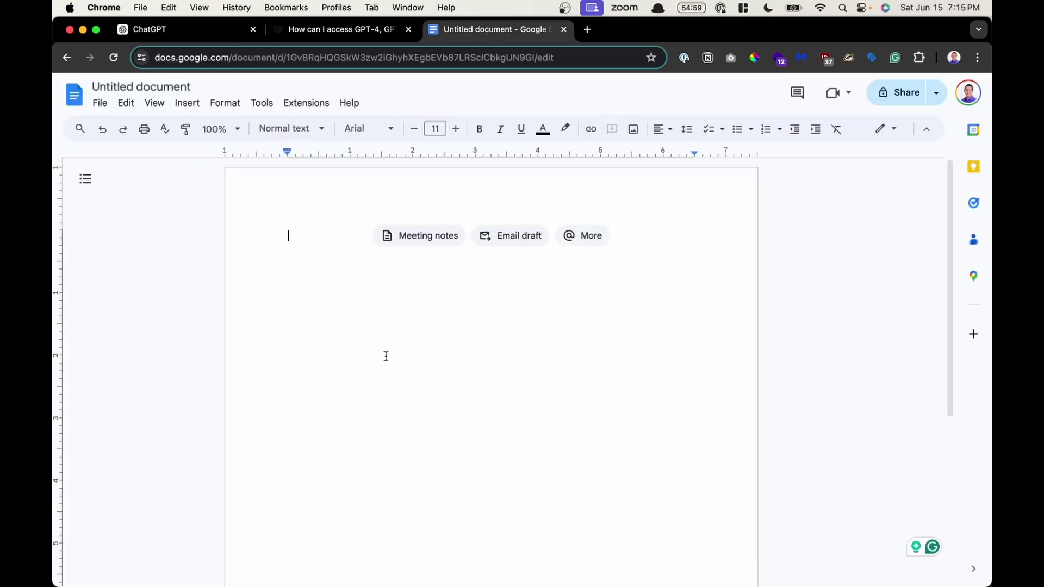
Paste the cat-and-mouse joke twice into the Untitled document, via context menu and Cmd+V.
right_click(348, 300)
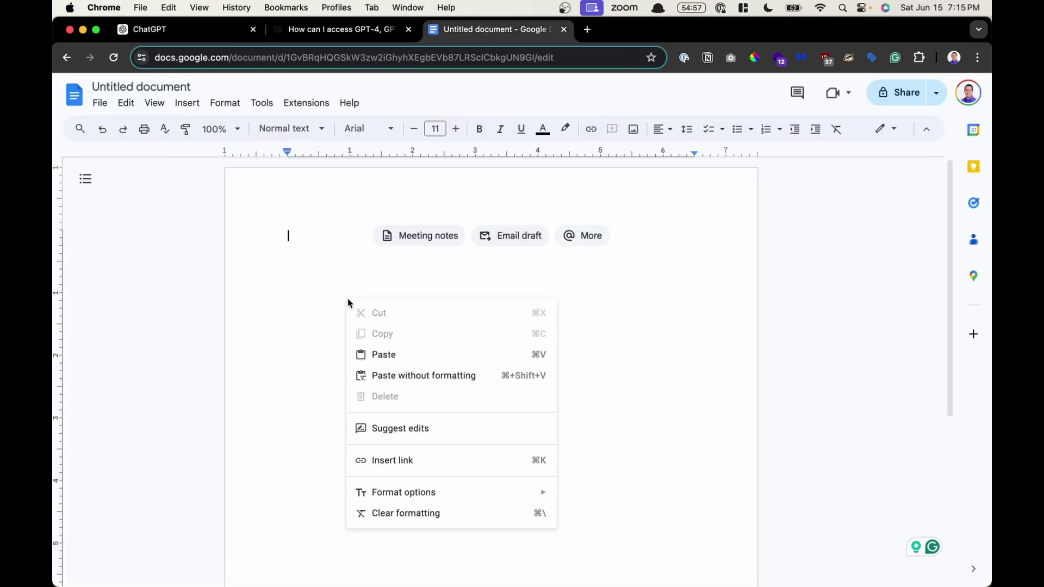
click(383, 355)
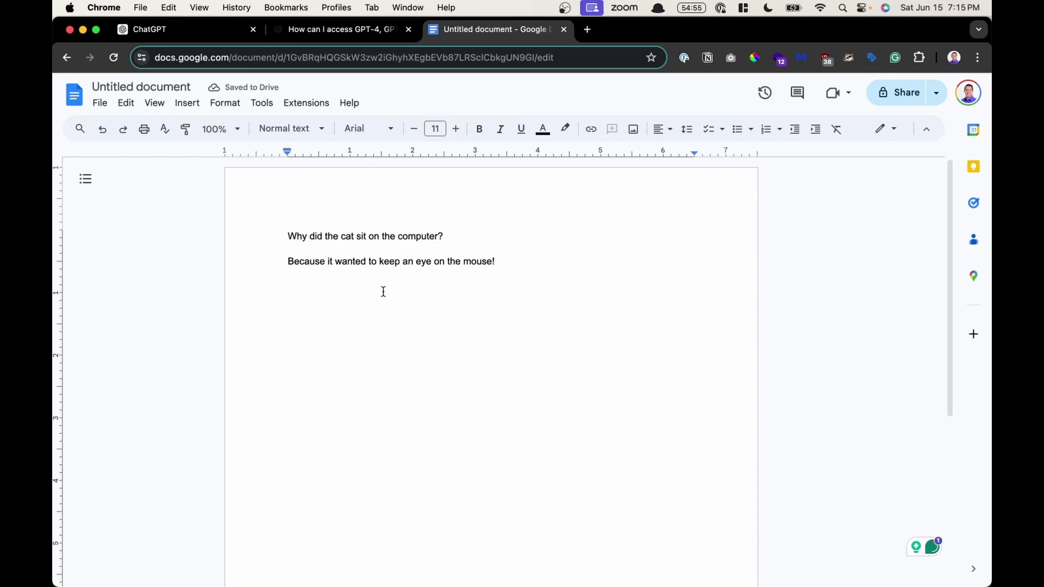
key(super+v)
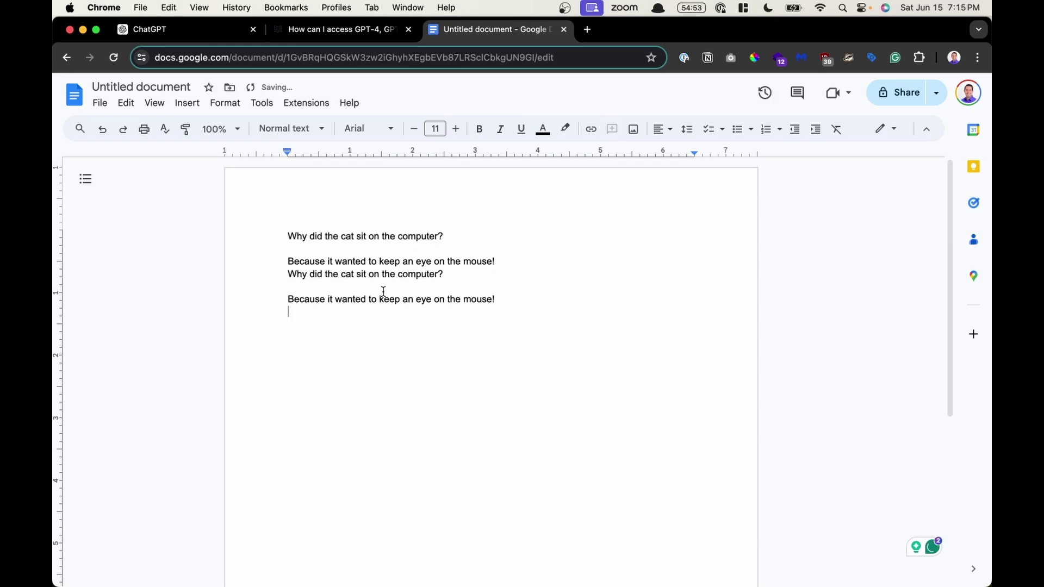
click(383, 291)
ctrl+scroll(384, 292, up, 5)
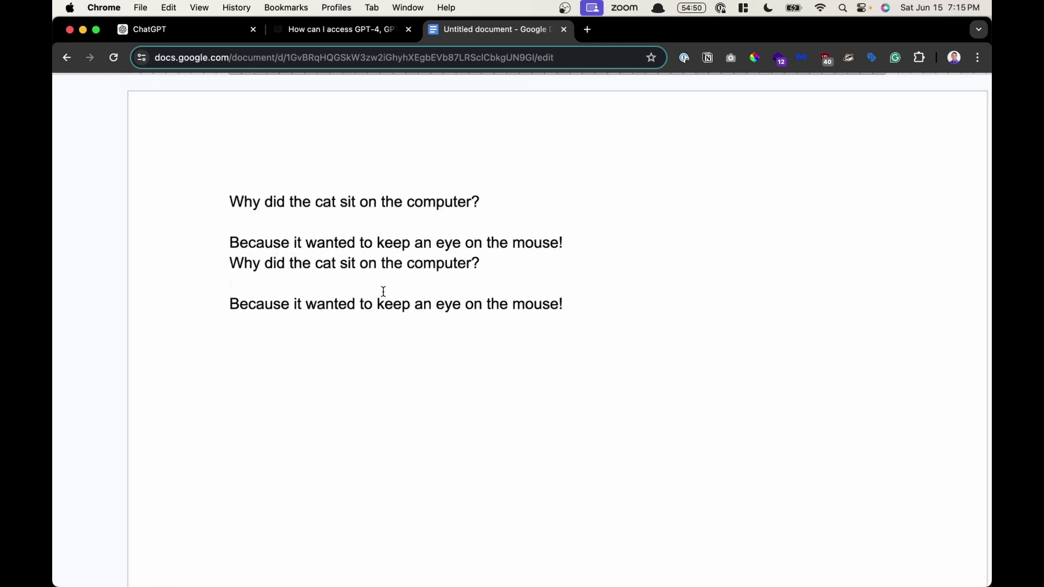
Return to the ChatGPT tab and regenerate the cat joke answer.
click(210, 28)
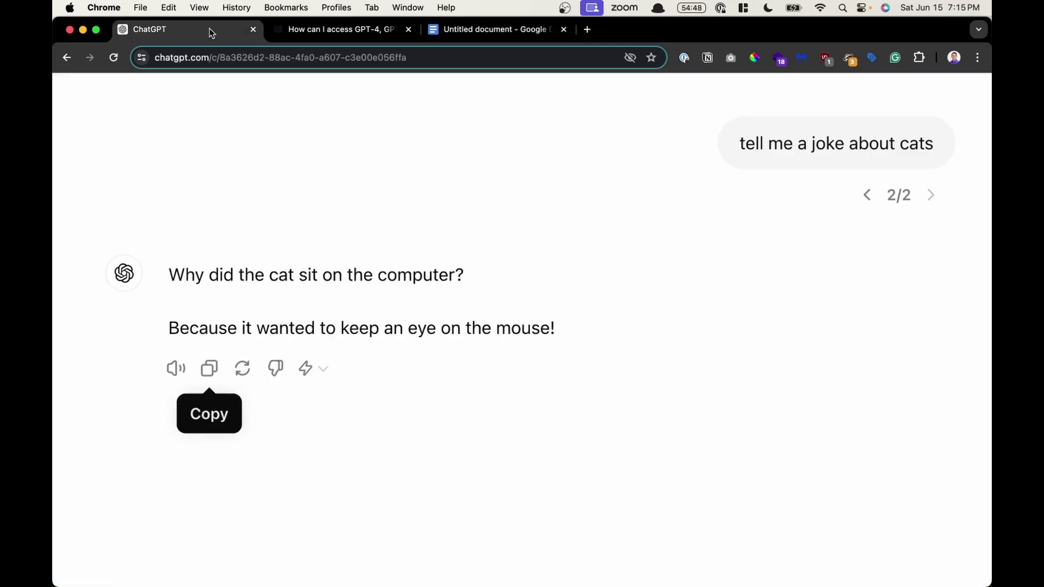
click(242, 371)
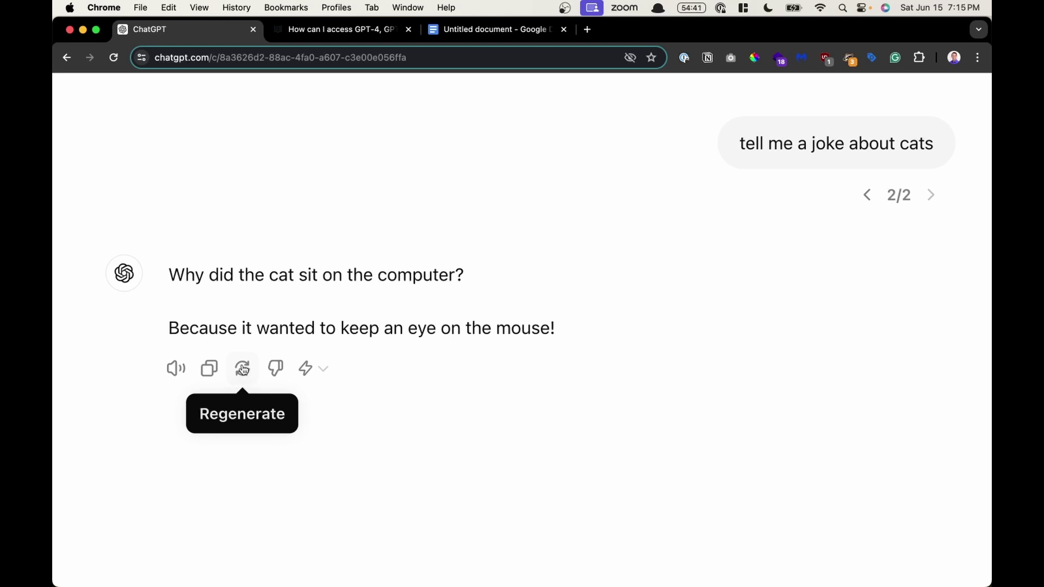
click(242, 369)
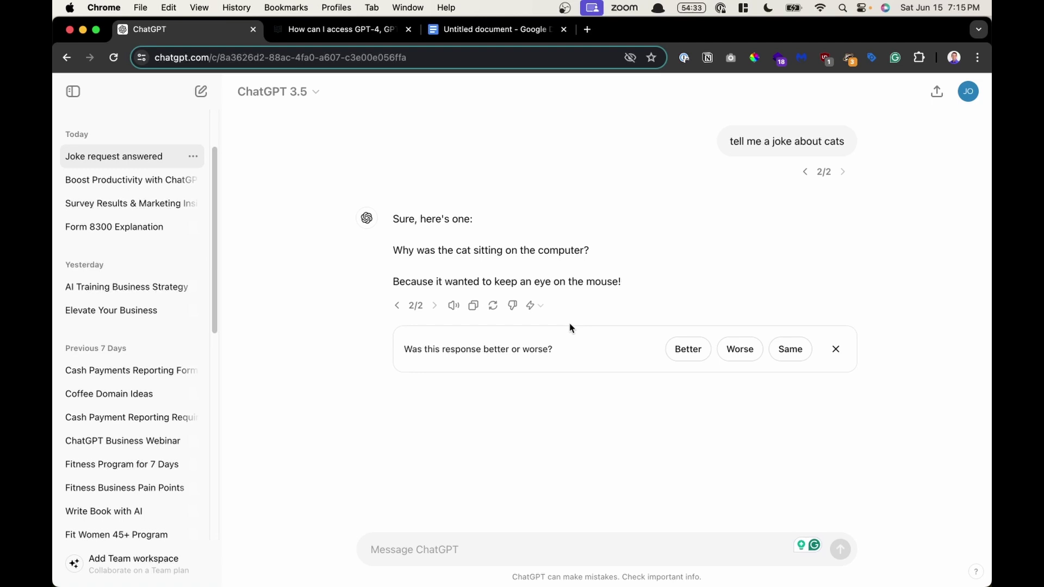
Mark the regenerated computer-and-mouse cat joke as Better in the feedback panel.
scroll(570, 326, up, 5)
scroll(570, 327, right, 2)
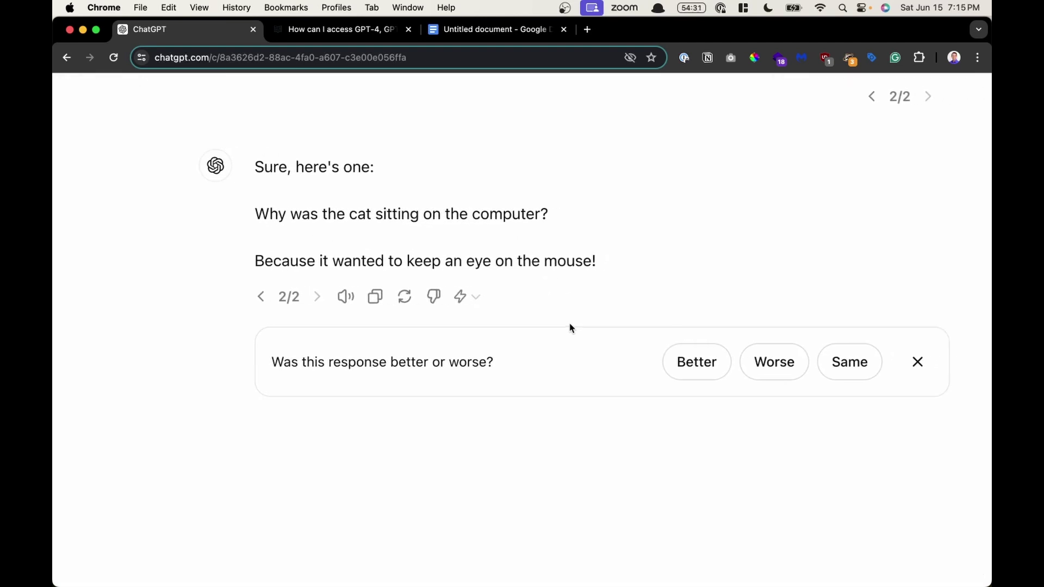
click(691, 372)
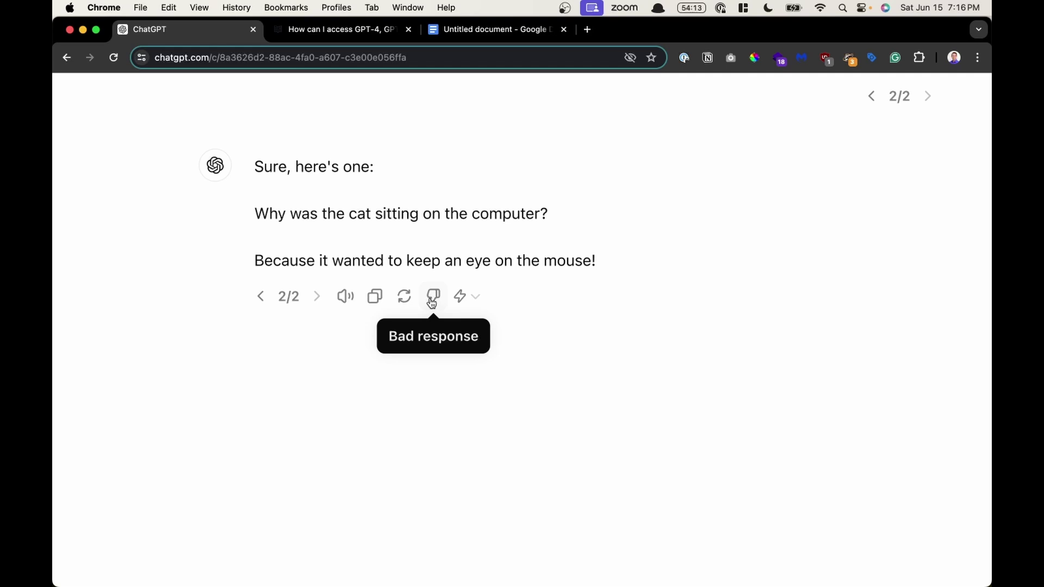
scroll(429, 302, up, 3)
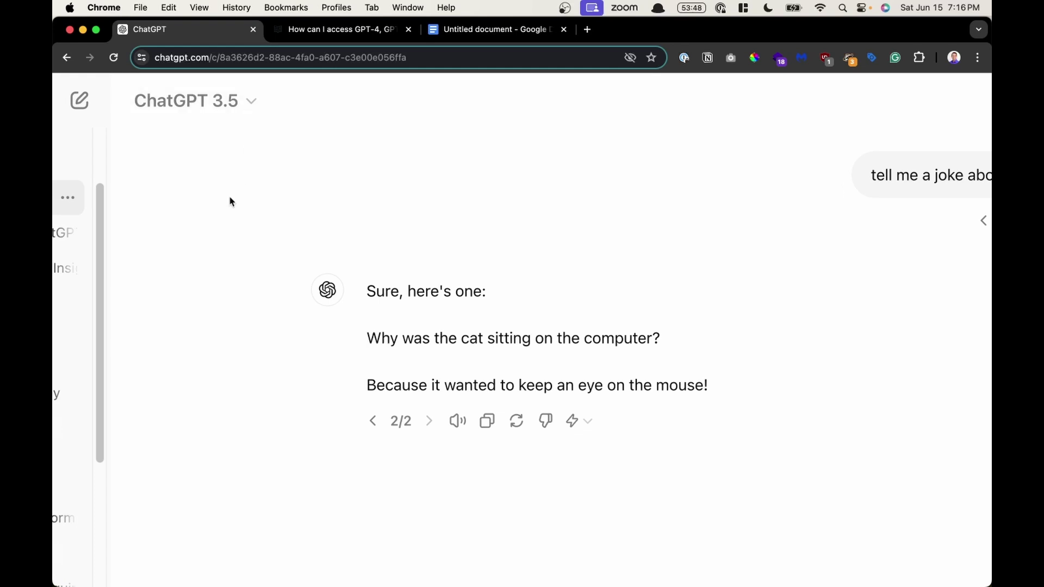
Check the header model list, then regenerate the cat joke with GPT-4o as version 3/3.
click(248, 107)
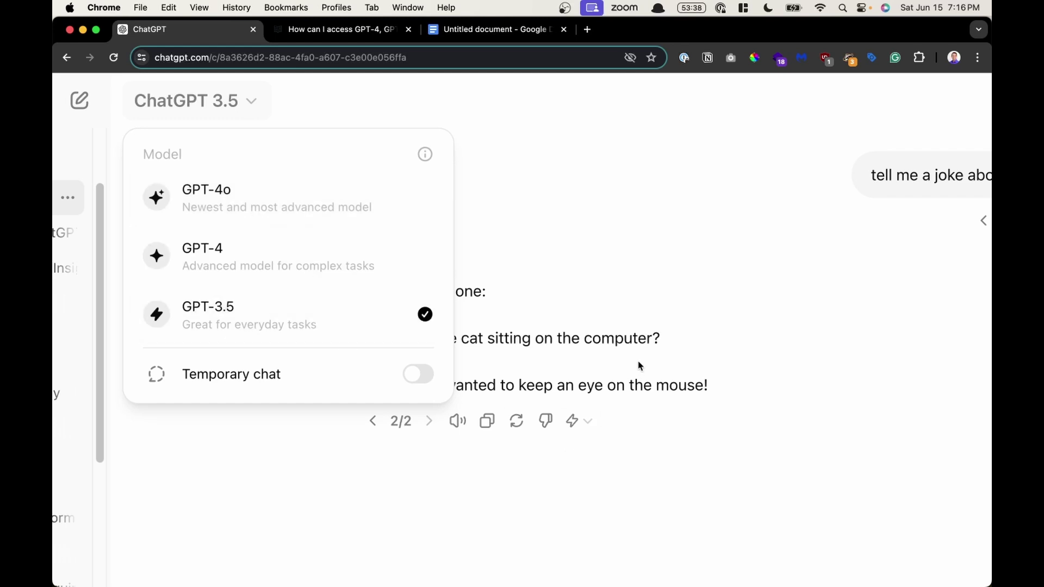
click(555, 433)
click(586, 424)
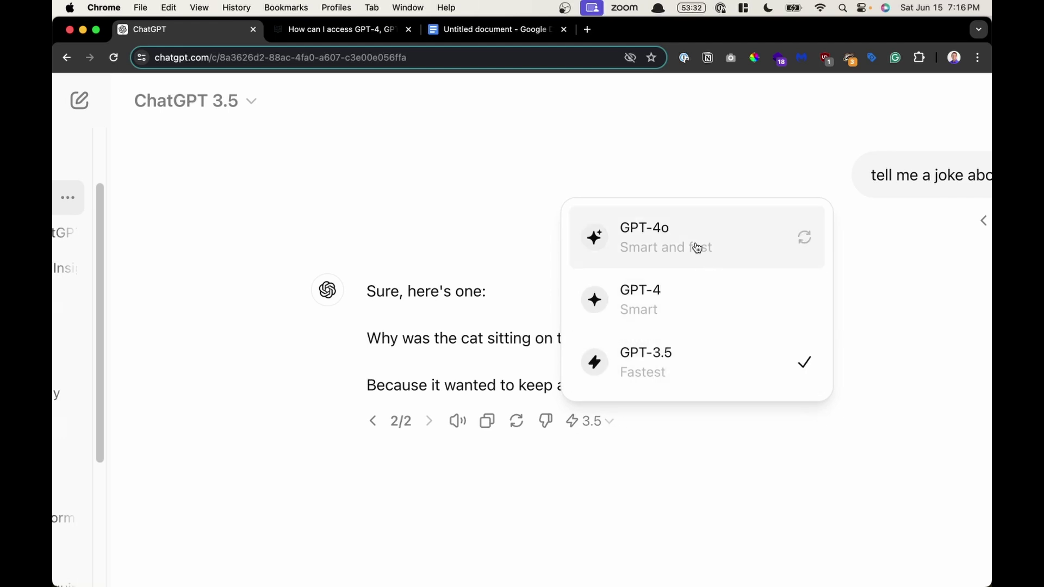
click(716, 248)
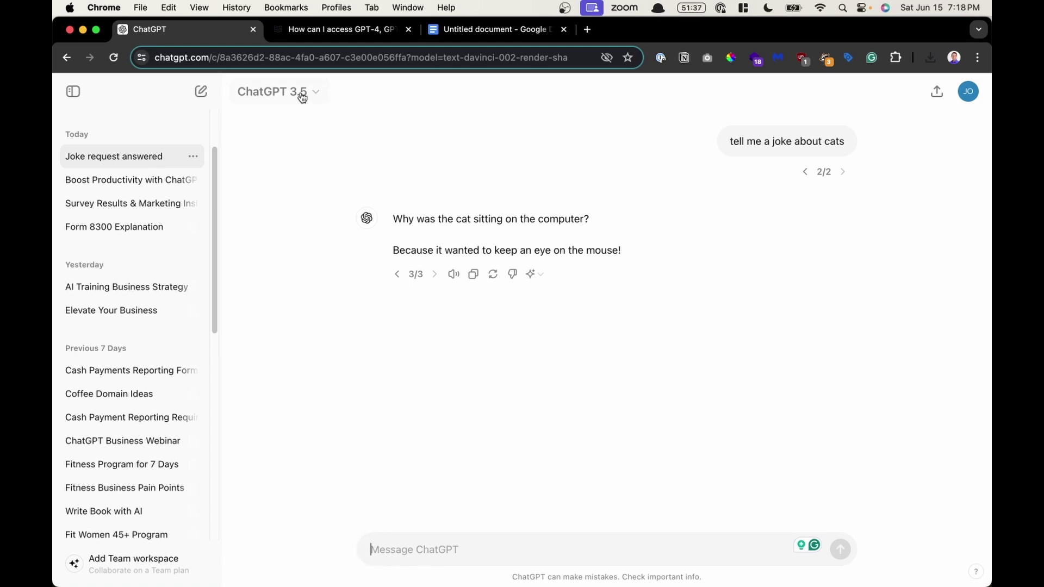
scroll(302, 97, up, 5)
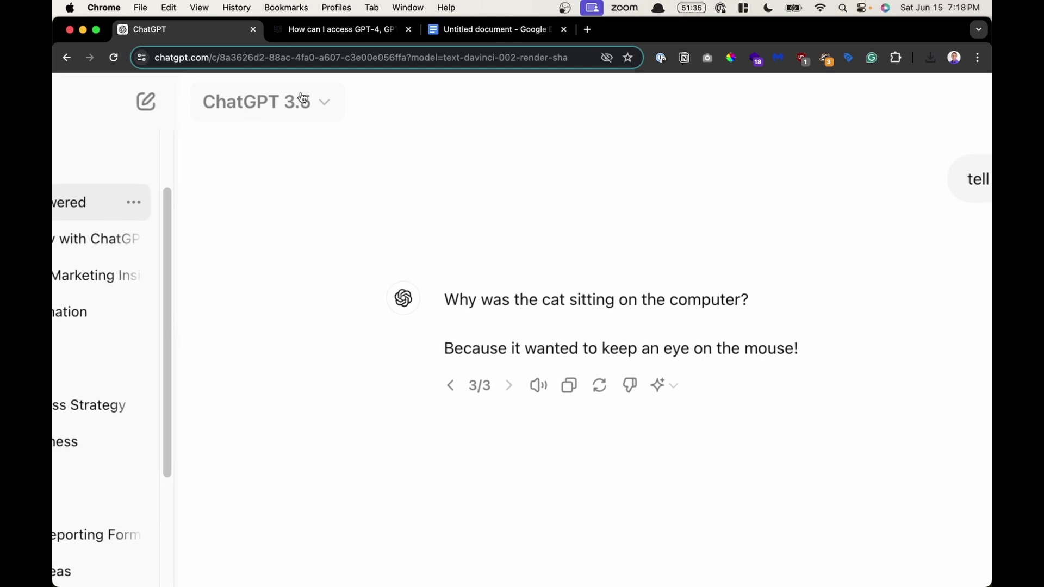
scroll(302, 97, down, 3)
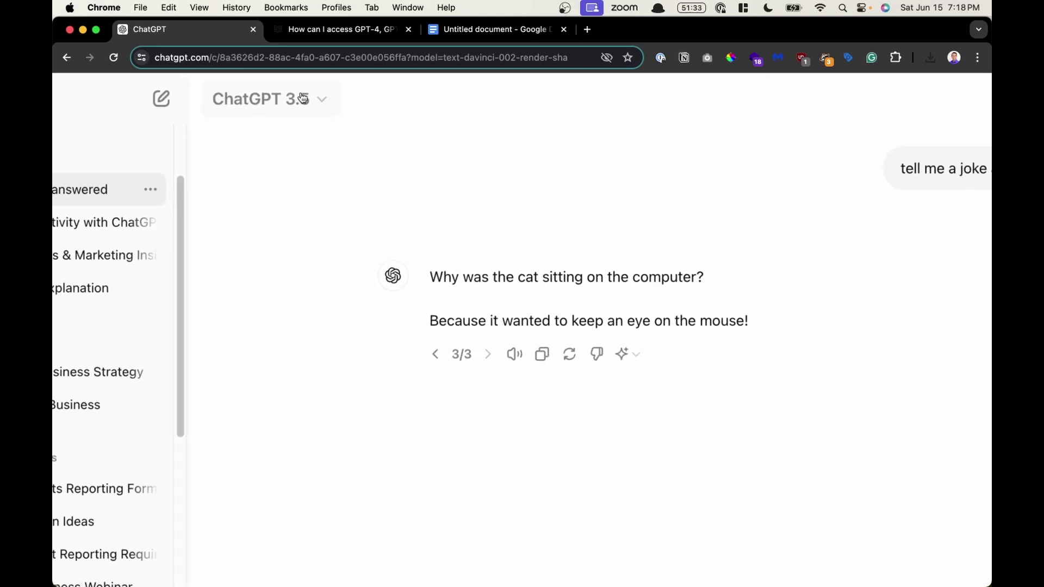
scroll(303, 98, up, 2)
Switch the chat to GPT-4 and show the Google Drive, OneDrive and computer upload options.
click(302, 99)
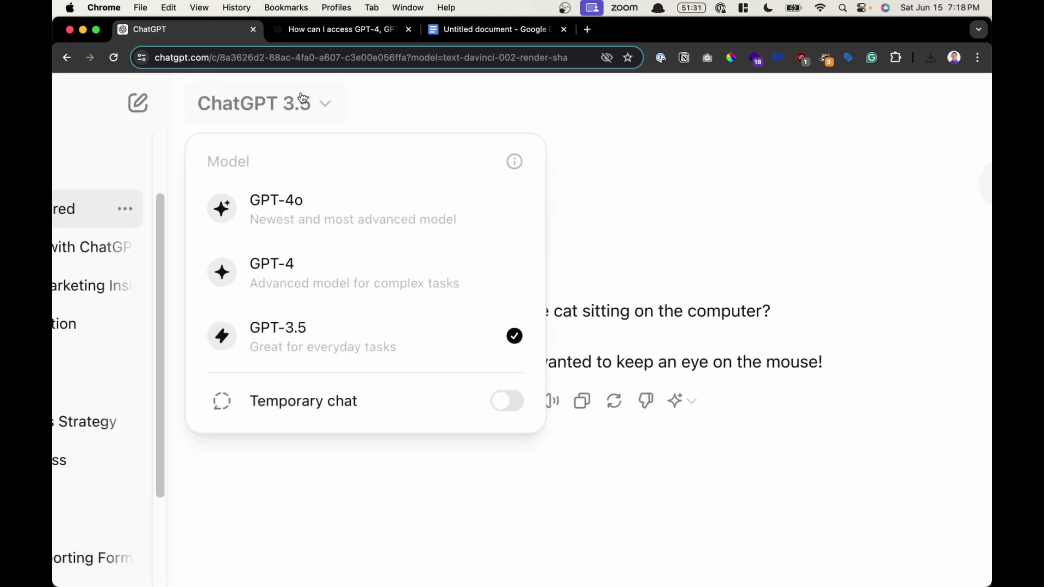
click(396, 274)
scroll(480, 266, down, 6)
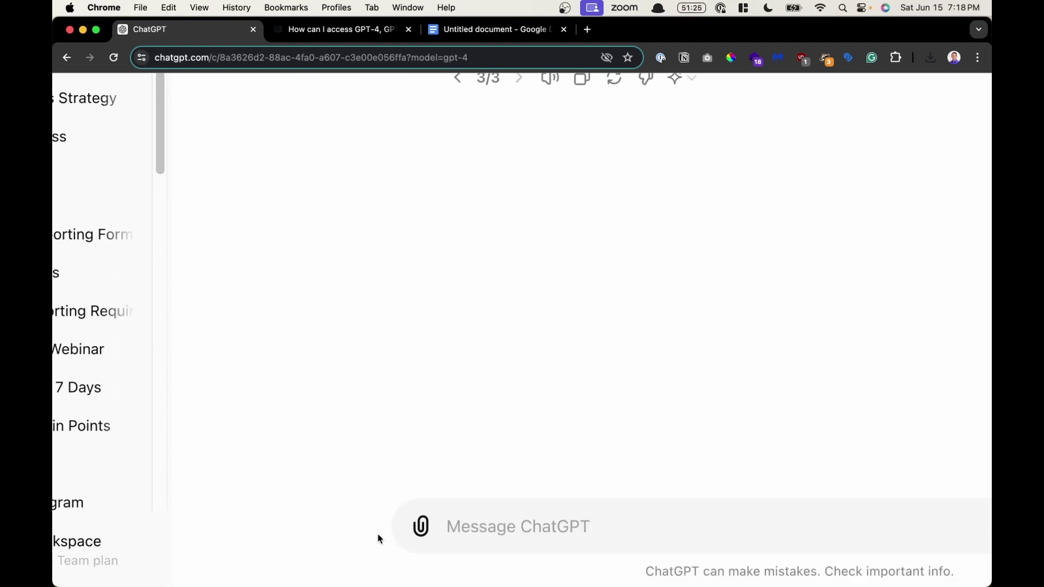
click(425, 535)
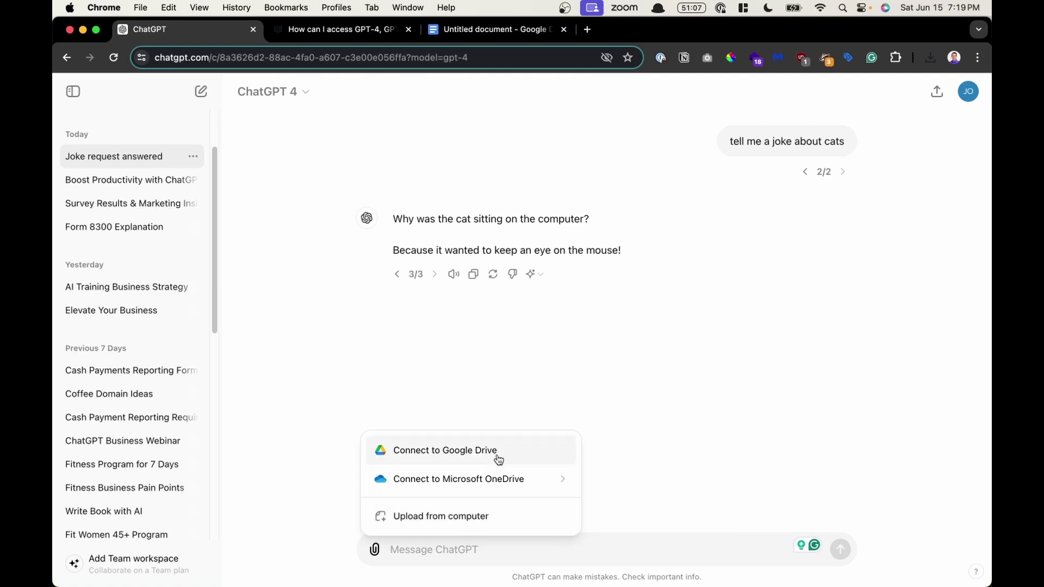
Attach IRS example.pdf from the Downloads folder using Upload from computer.
mouse_move(498, 485)
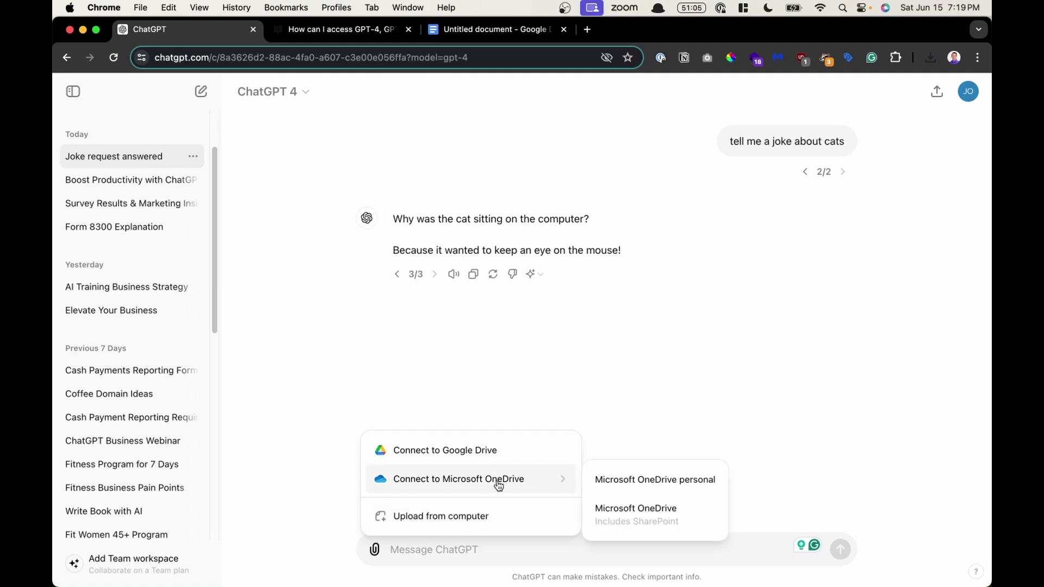
click(477, 522)
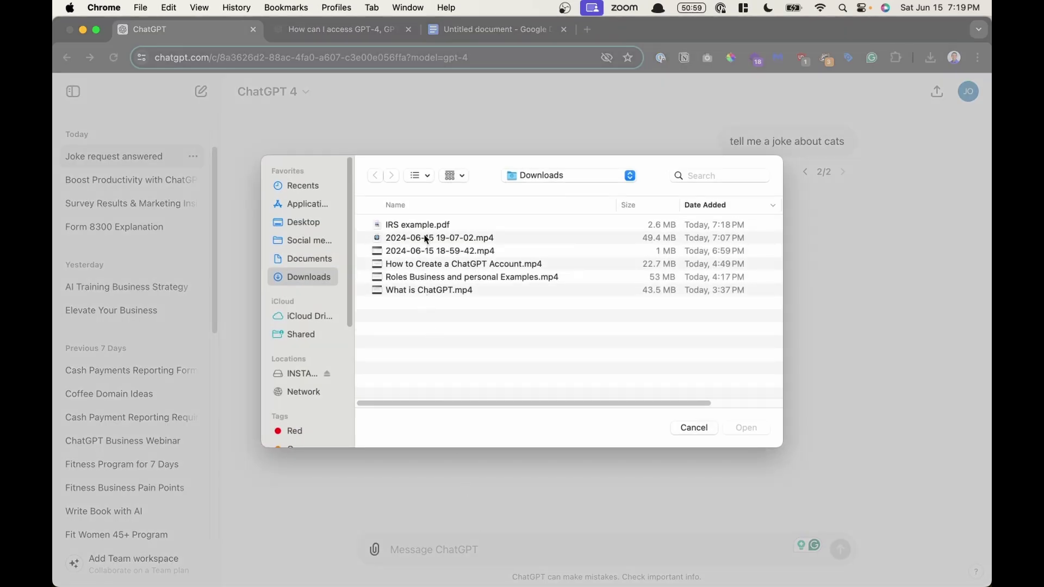
click(435, 227)
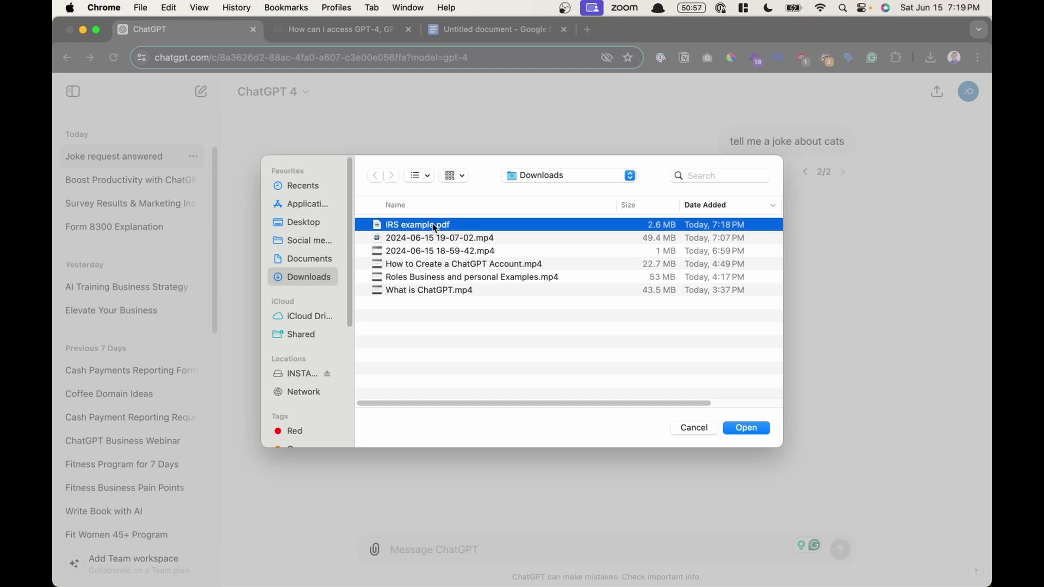
key(Return)
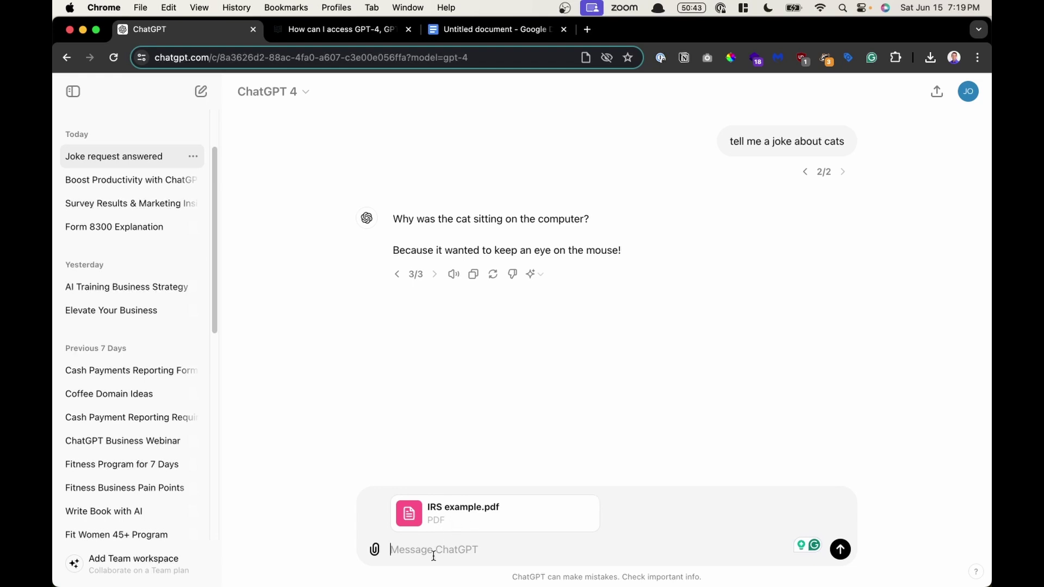
Send 'what is form 8300' with the attached PDF and highlight the end of the answer.
text(what is form )
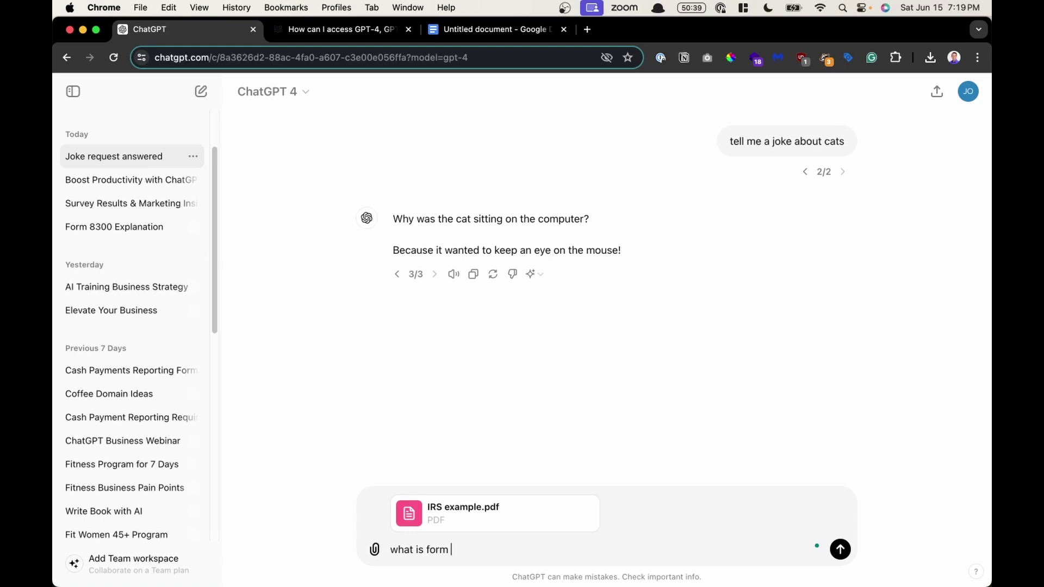
text(8300)
scroll(472, 473, up, 5)
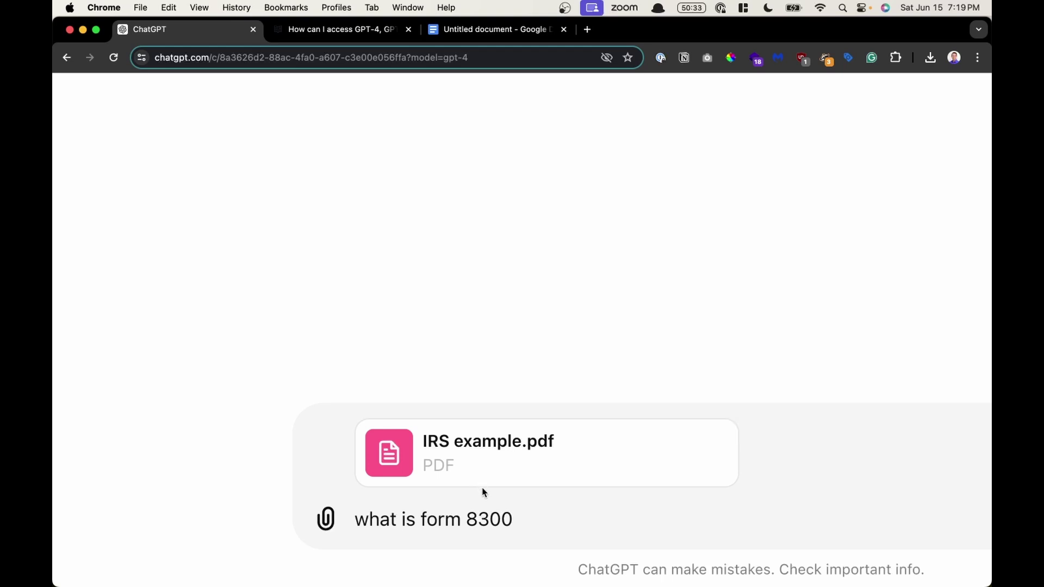
scroll(483, 492, down, 5)
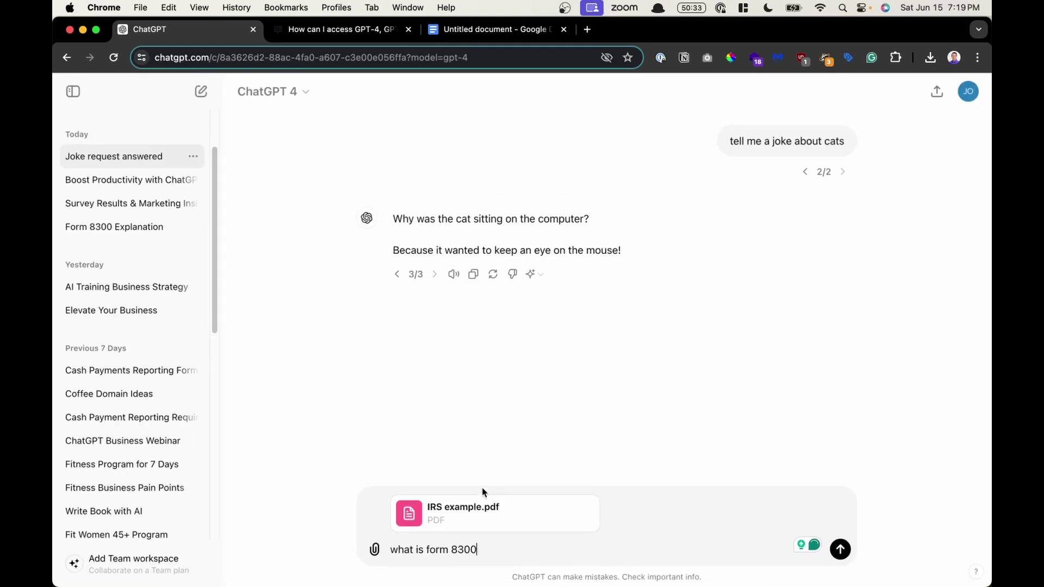
click(839, 550)
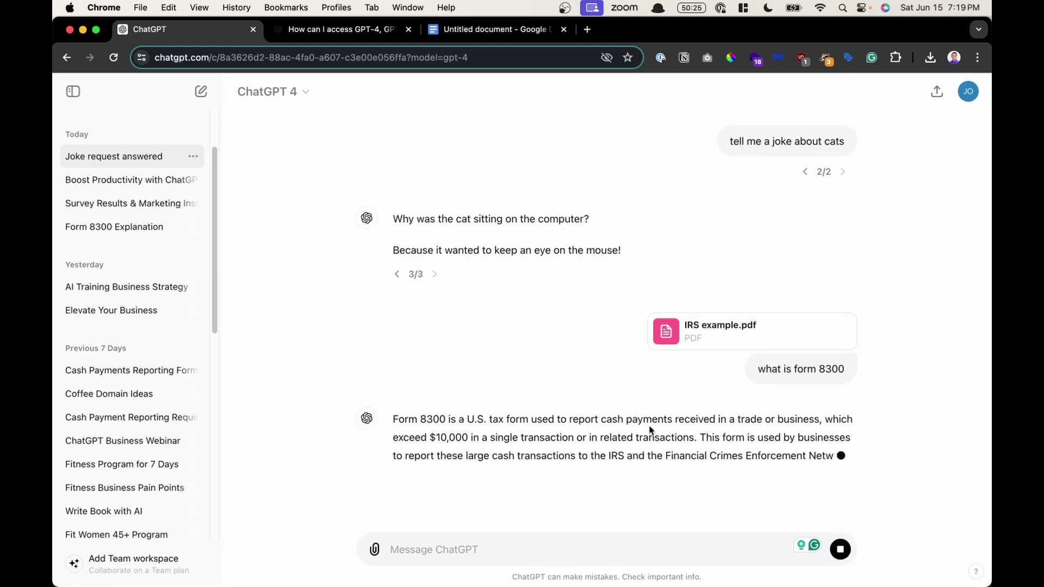
scroll(651, 430, up, 3)
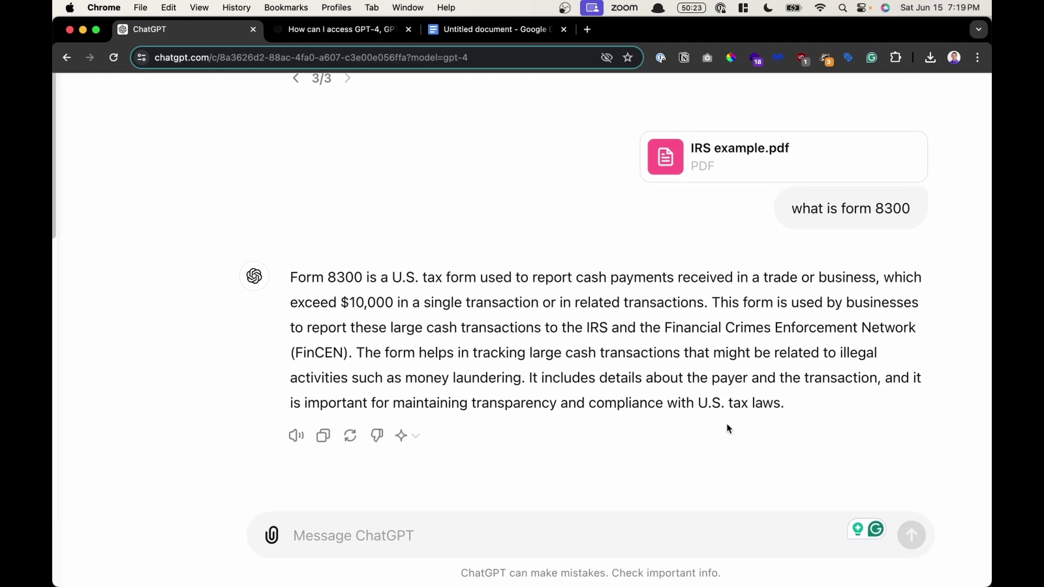
drag(791, 408, 526, 333)
click(526, 332)
scroll(526, 333, down, 3)
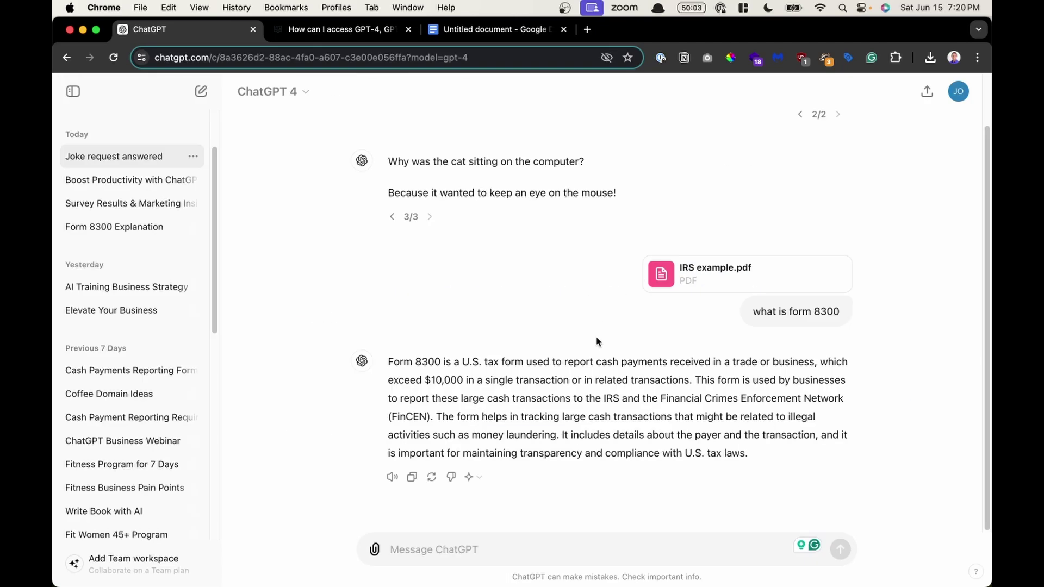
scroll(596, 341, up, 2)
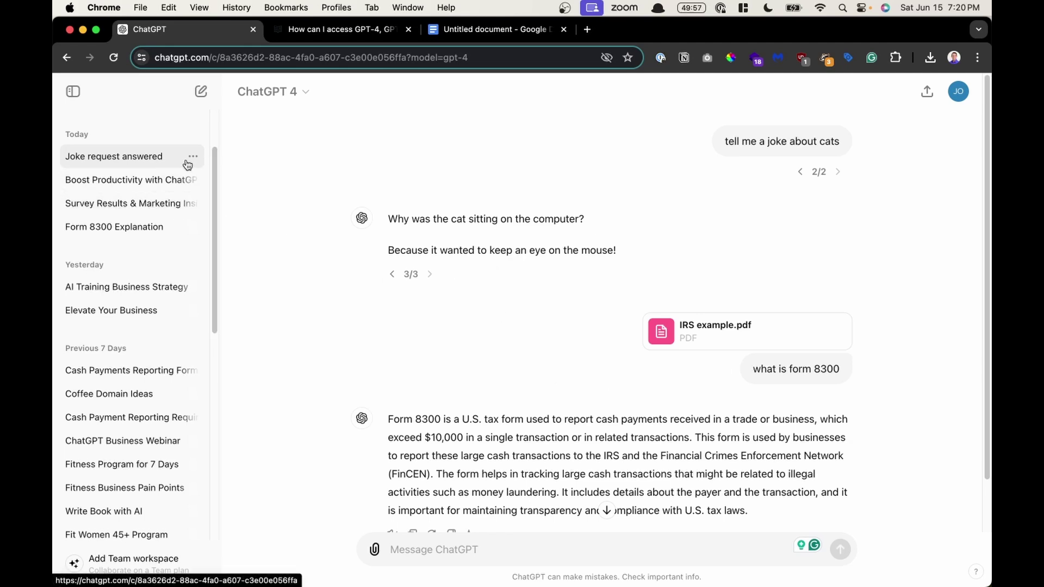
scroll(158, 152, up, 5)
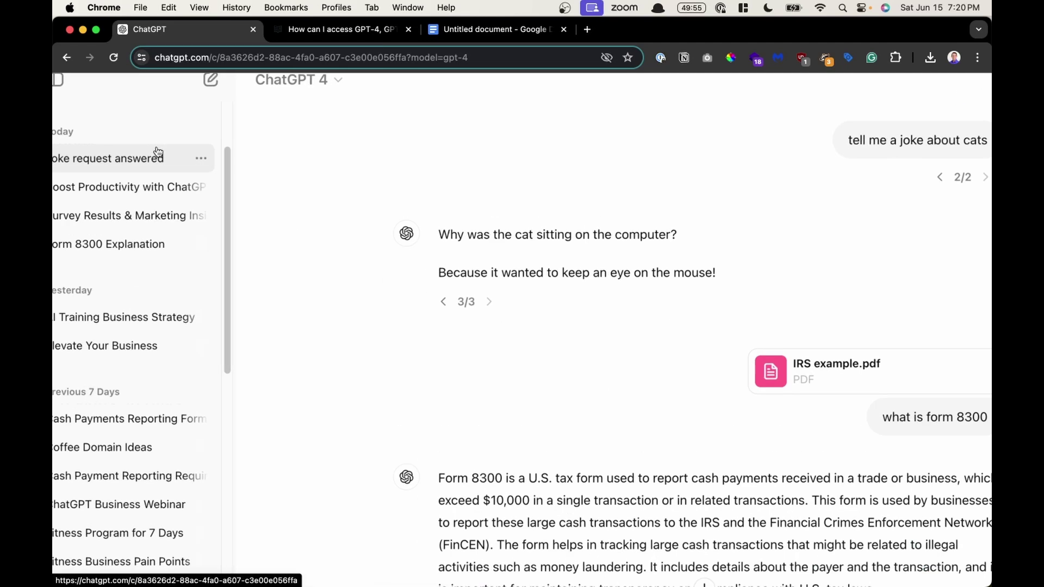
scroll(158, 152, left, 3)
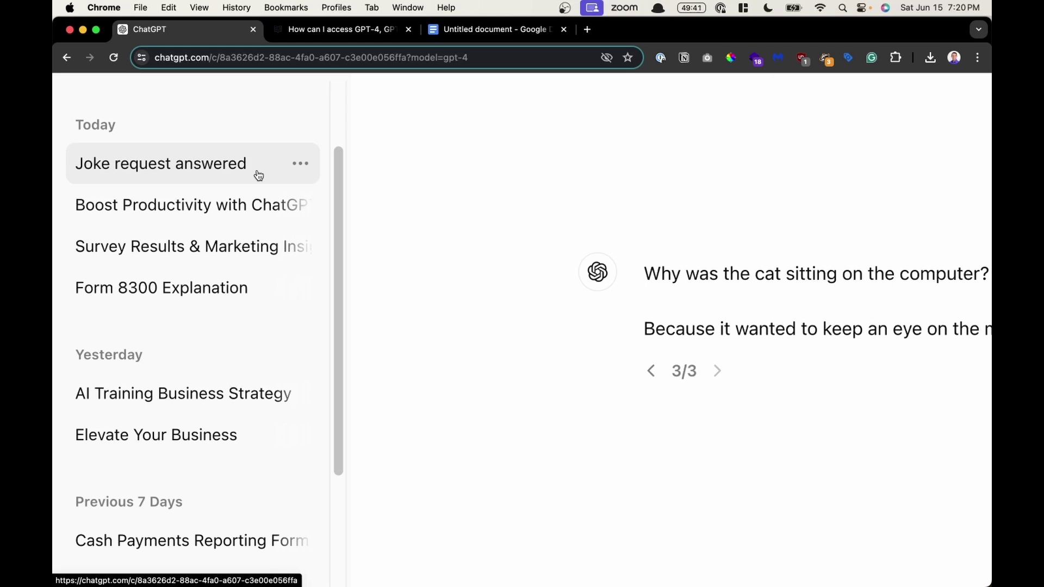
Rename the top Today chat 'Joke request answered' to 'IRS Question'.
click(301, 168)
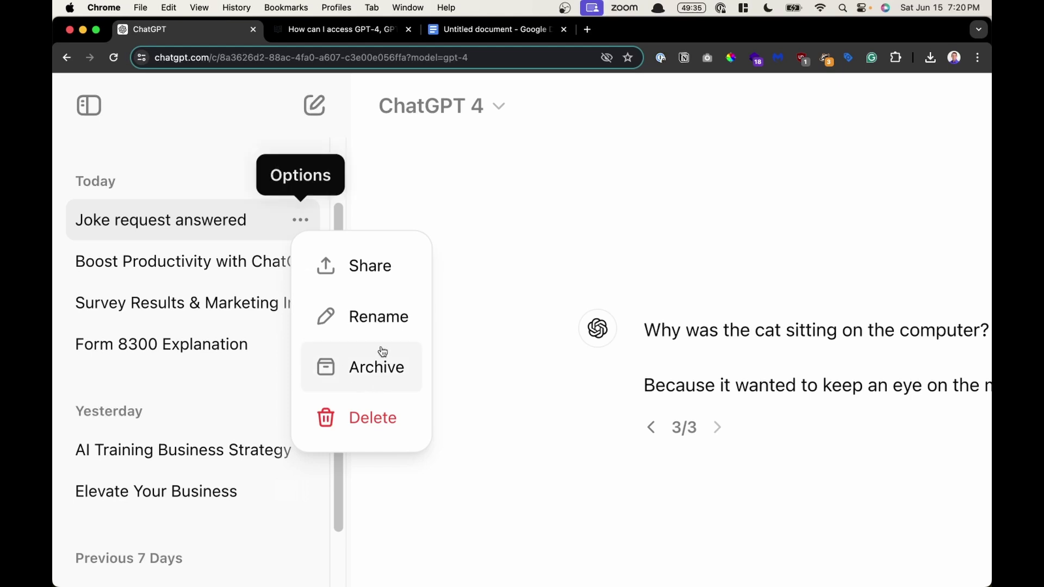
click(380, 321)
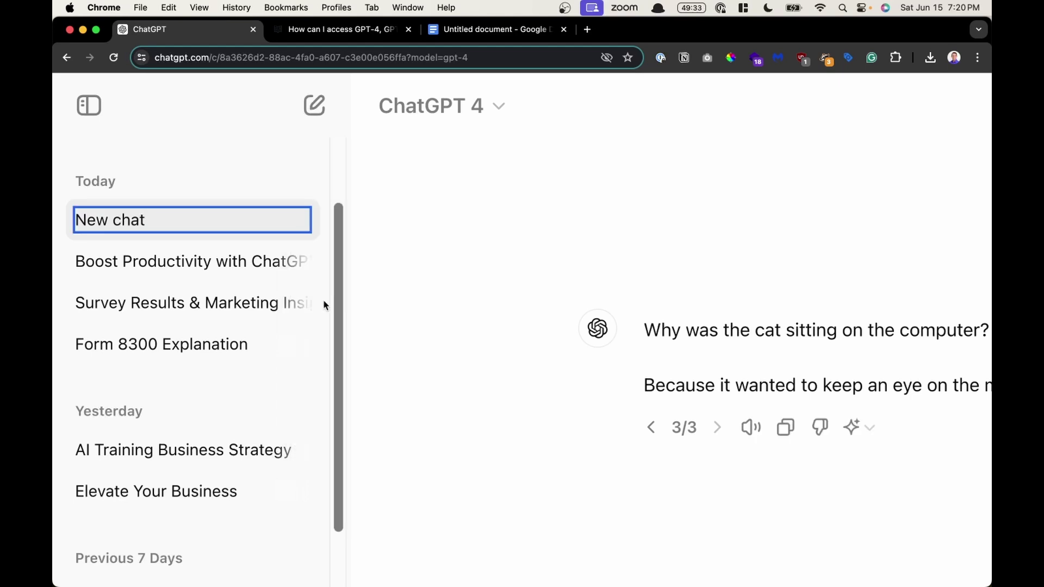
key(BackSpace)
key(BackSpace)
key(BackSpace)
key(BackSpace)
key(BackSpace)
key(BackSpace)
key(BackSpace)
key(BackSpace)
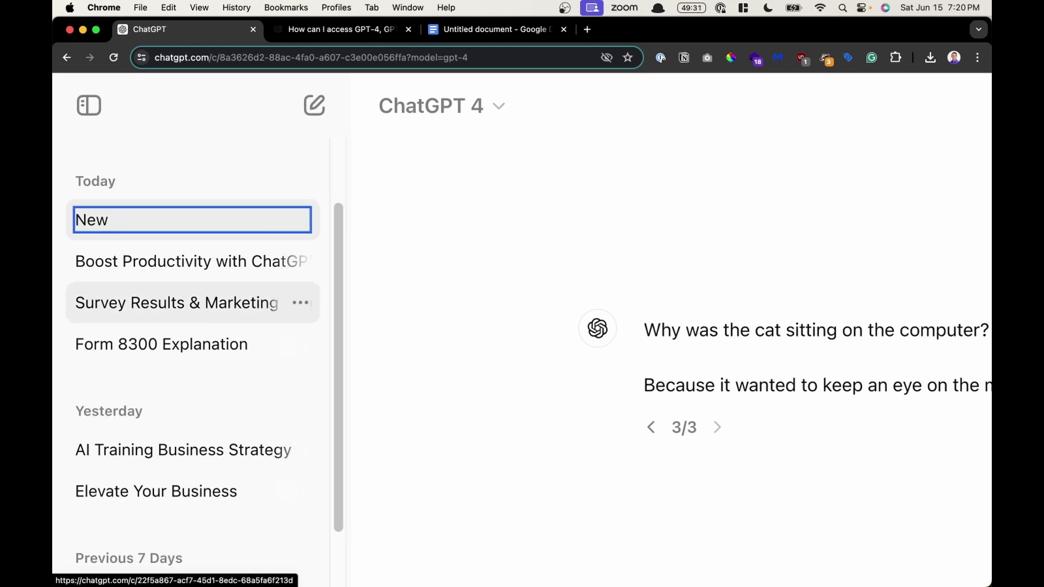
text(IRS Question)
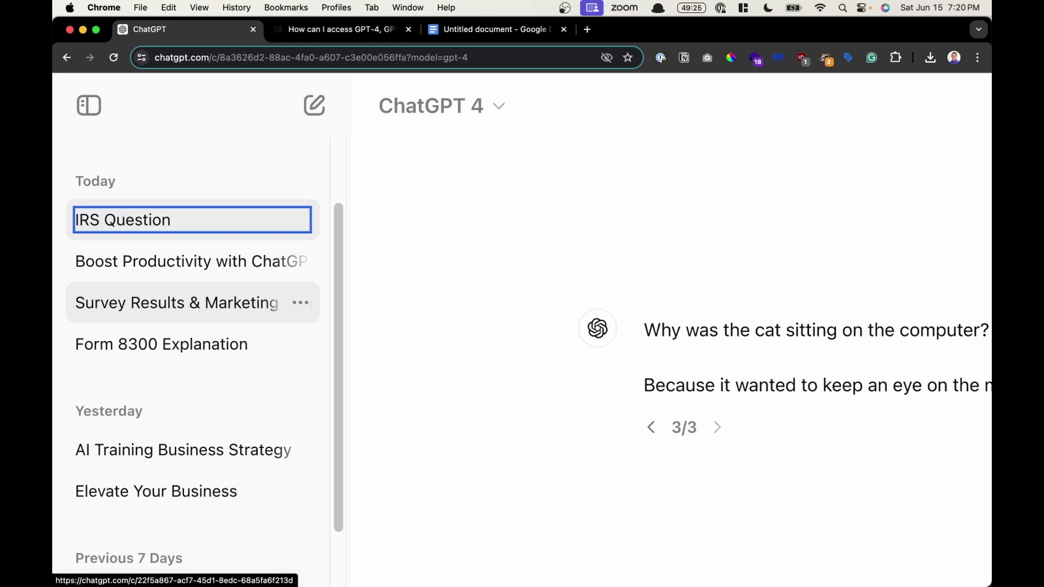
key(Return)
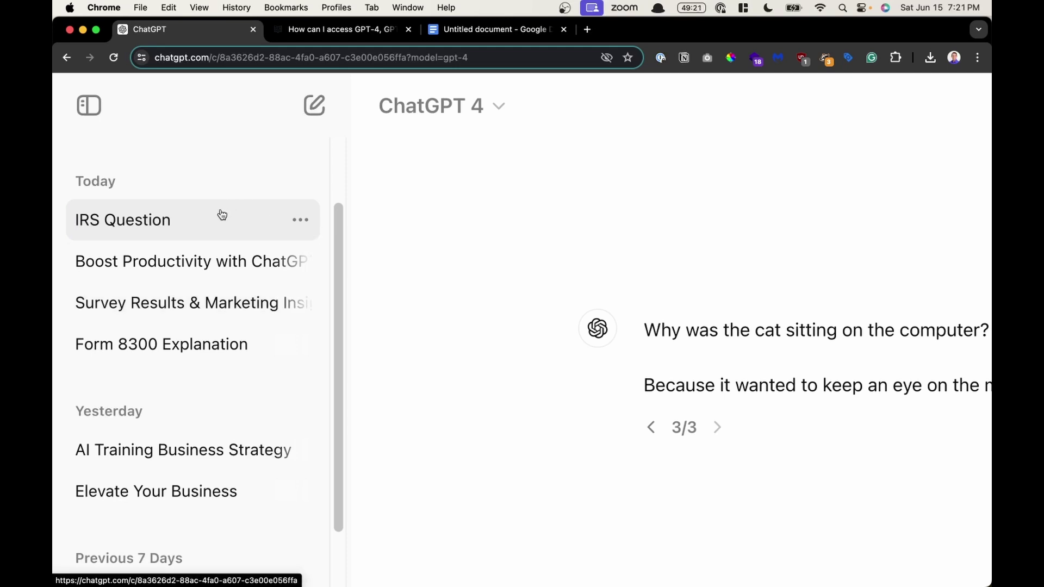
scroll(222, 215, down, 3)
scroll(220, 214, up, 2)
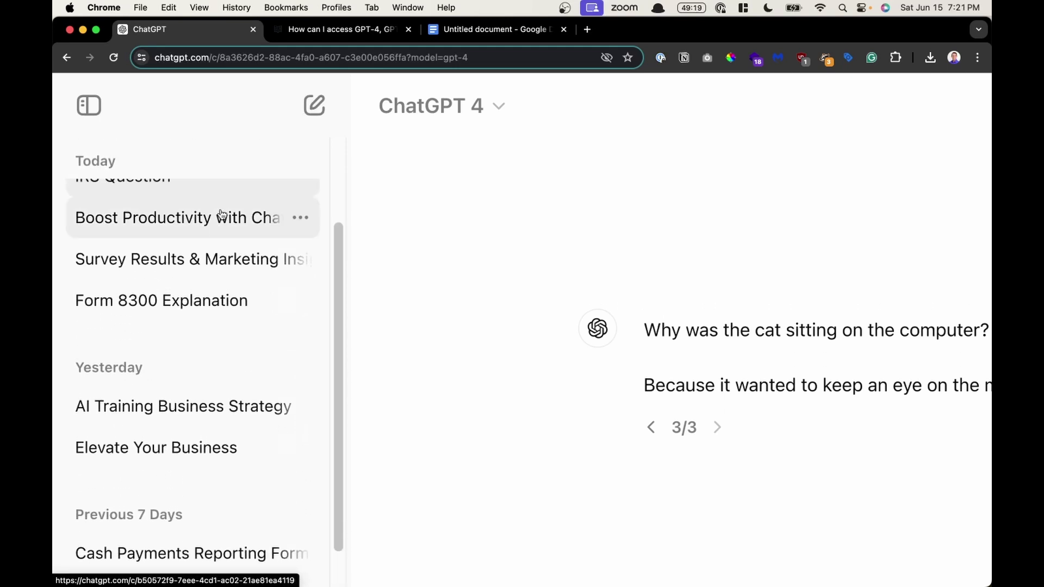
scroll(221, 215, up, 2)
key(ctrl+0)
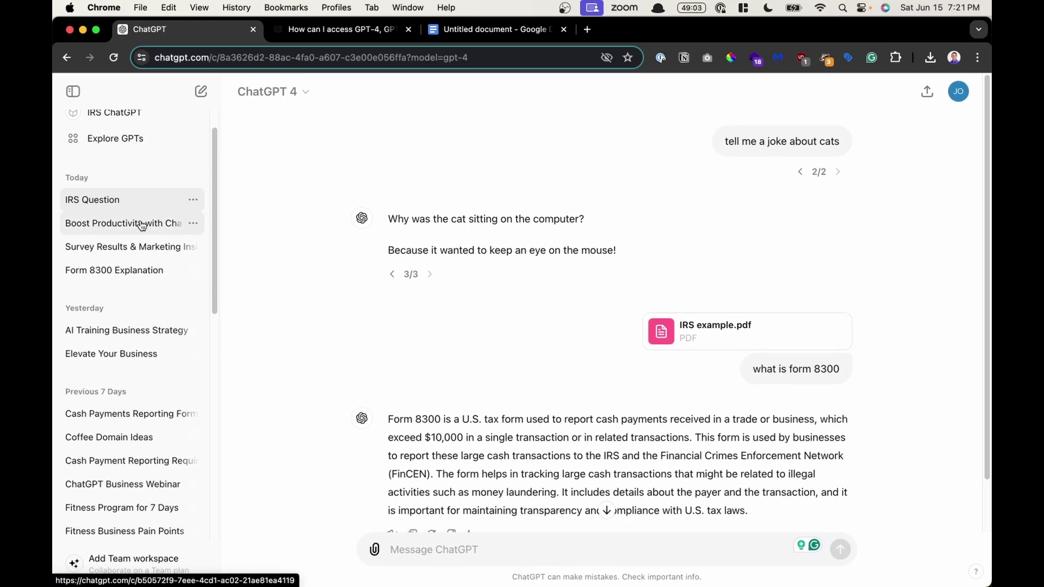
scroll(146, 228, down, 5)
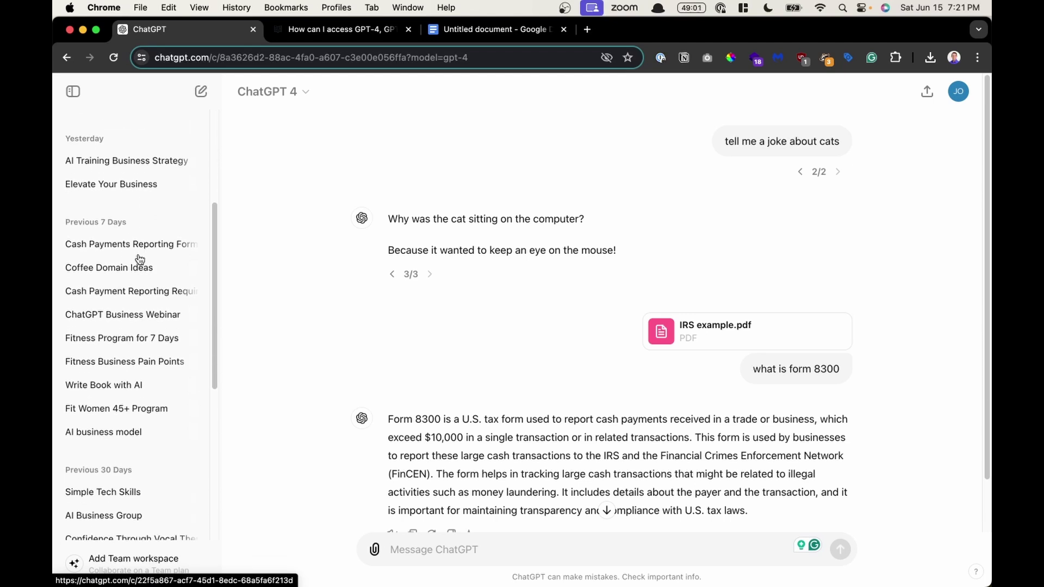
scroll(140, 260, down, 4)
scroll(140, 259, down, 3)
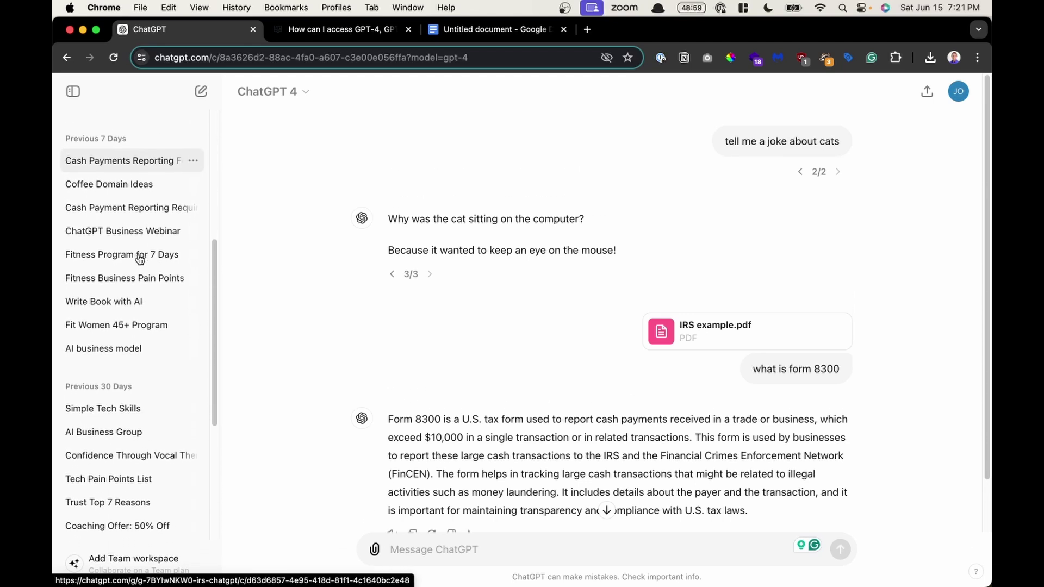
scroll(140, 260, up, 6)
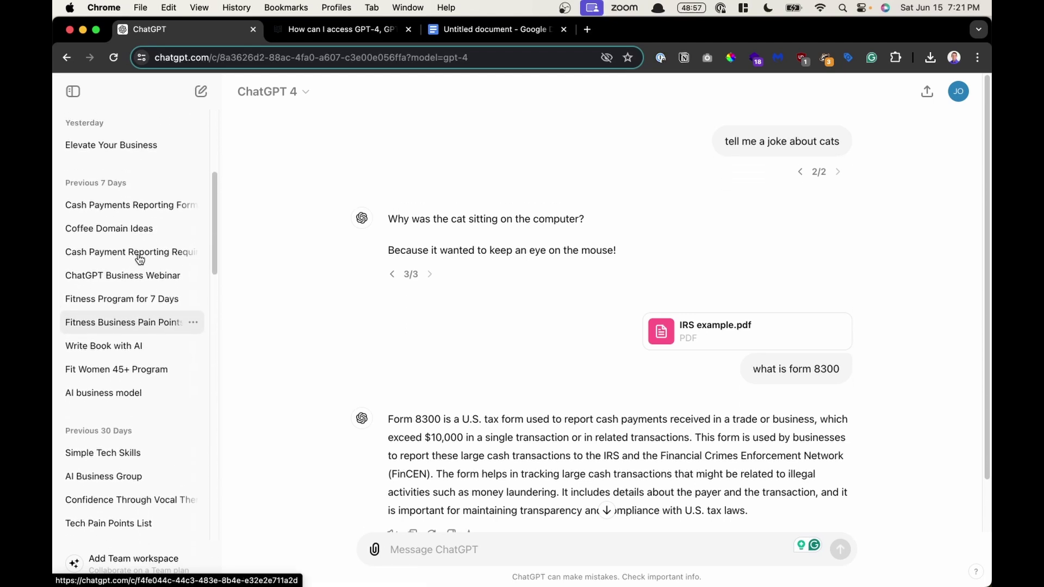
scroll(139, 259, up, 4)
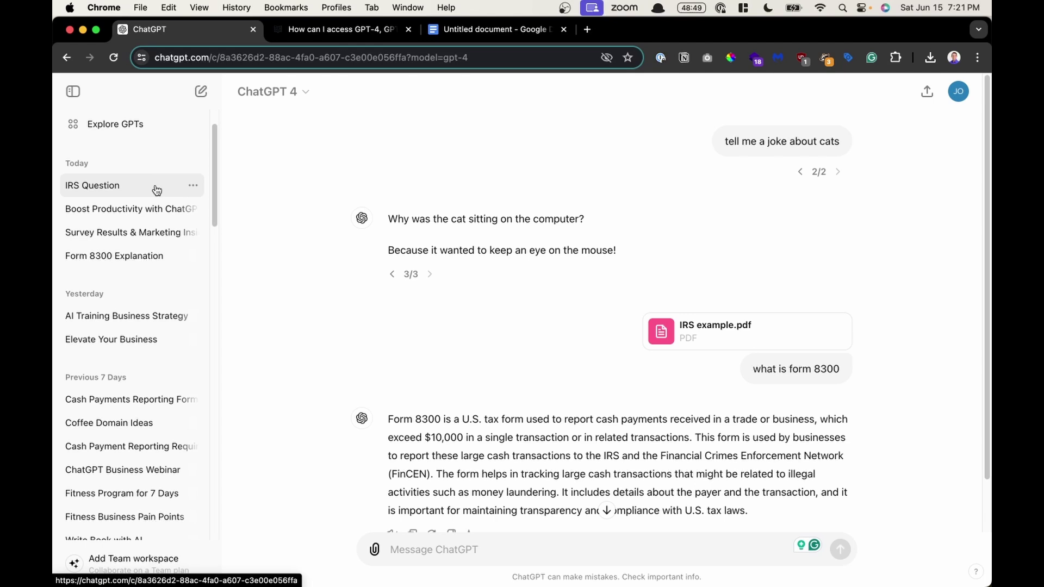
Archive the IRS Question chat from its options menu and reset the page zoom.
scroll(157, 189, up, 5)
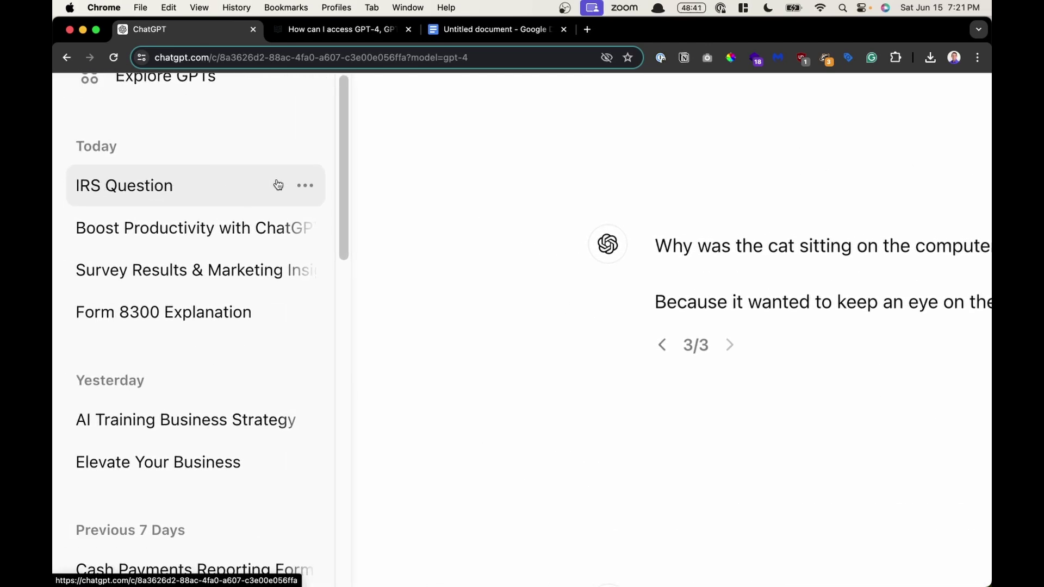
click(305, 191)
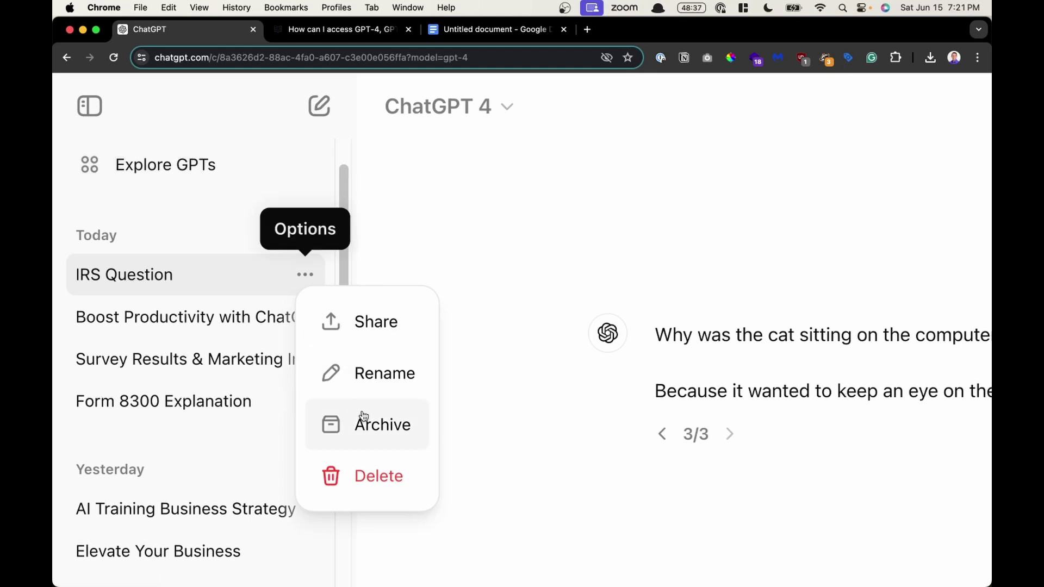
click(379, 434)
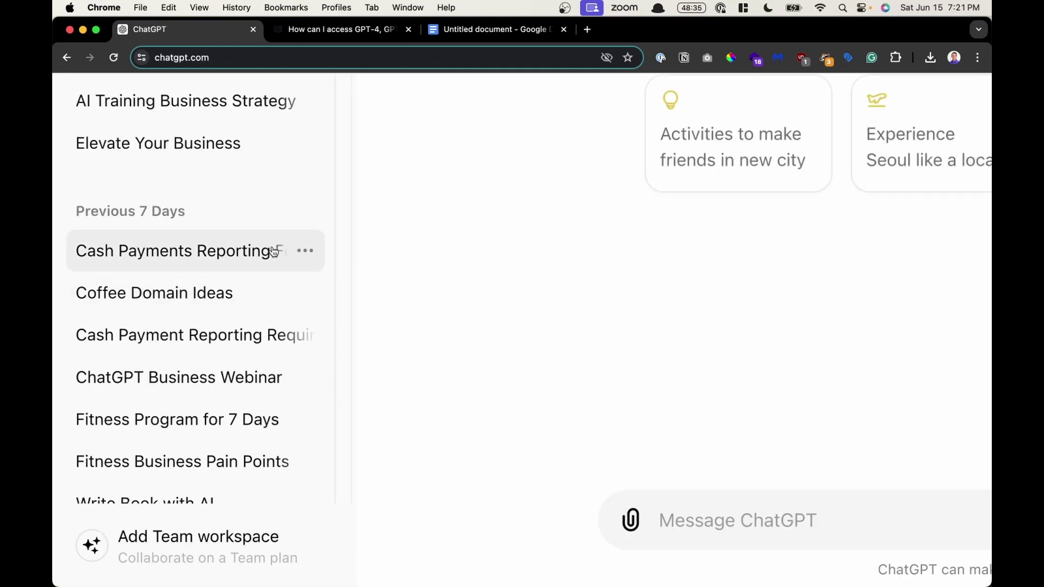
key(ctrl+0)
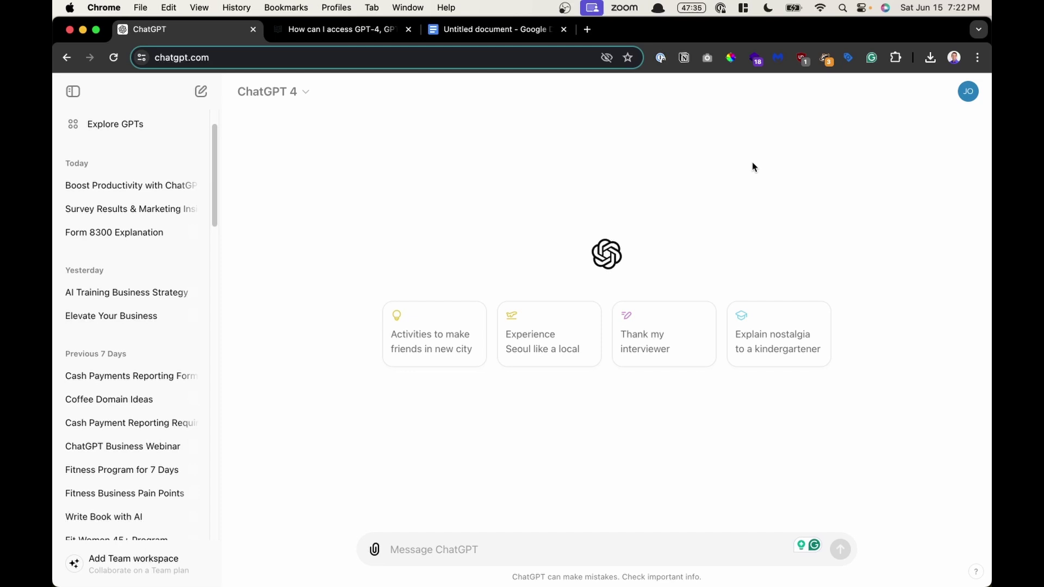
Open the Archived chats list from the account Settings.
click(968, 94)
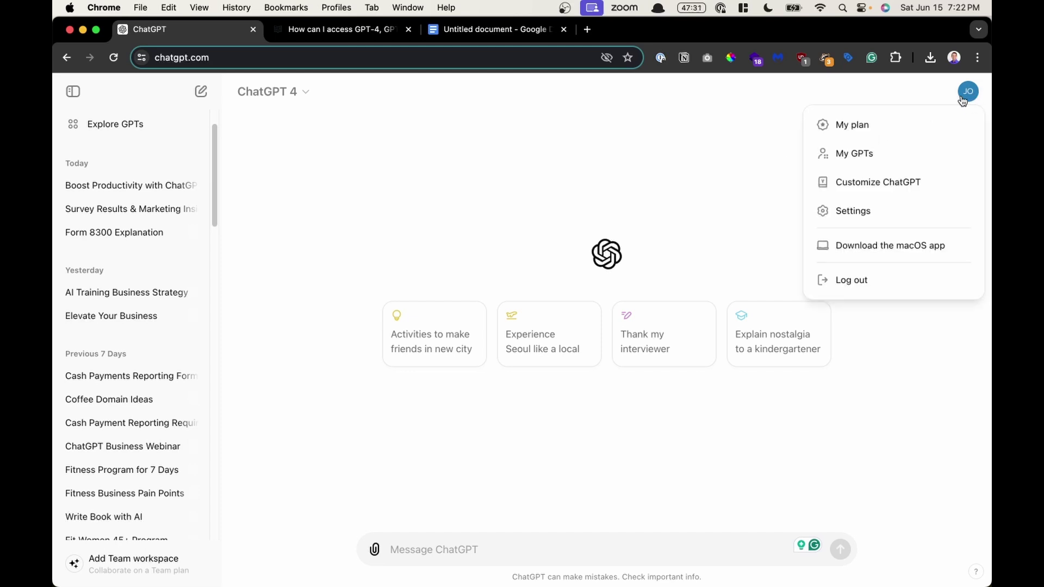
click(889, 210)
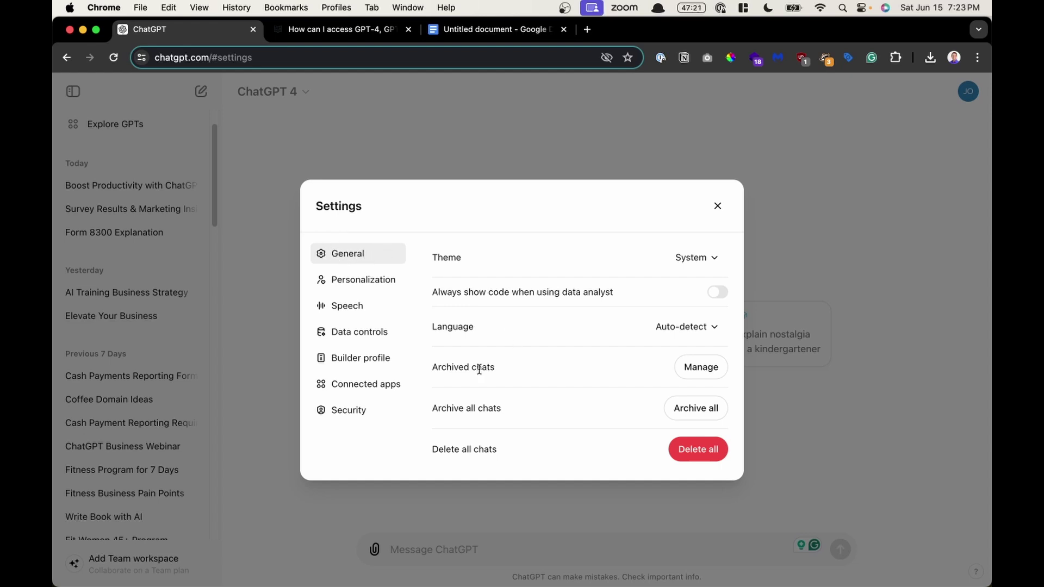
drag(432, 368, 497, 373)
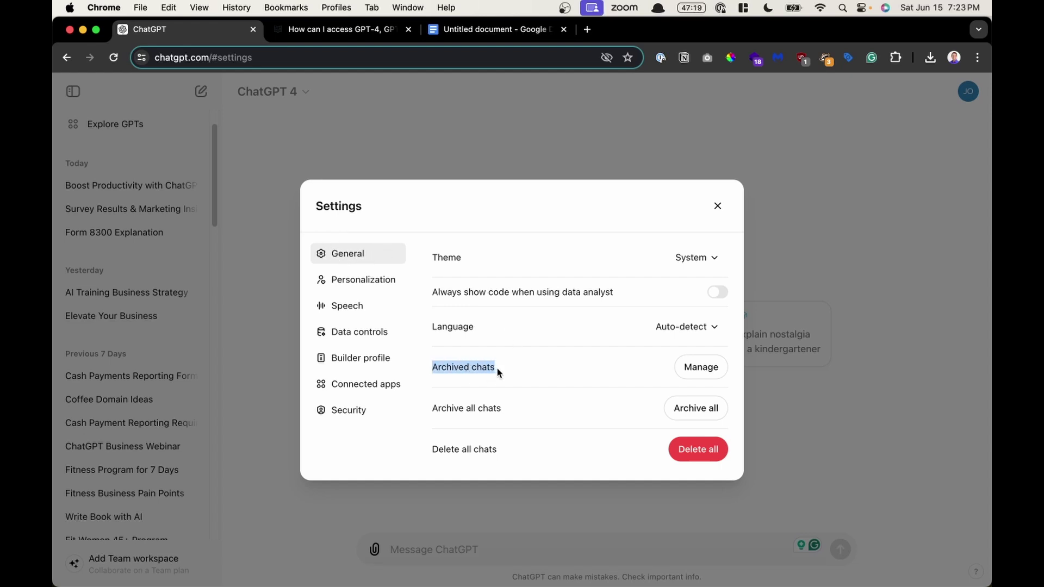
click(698, 367)
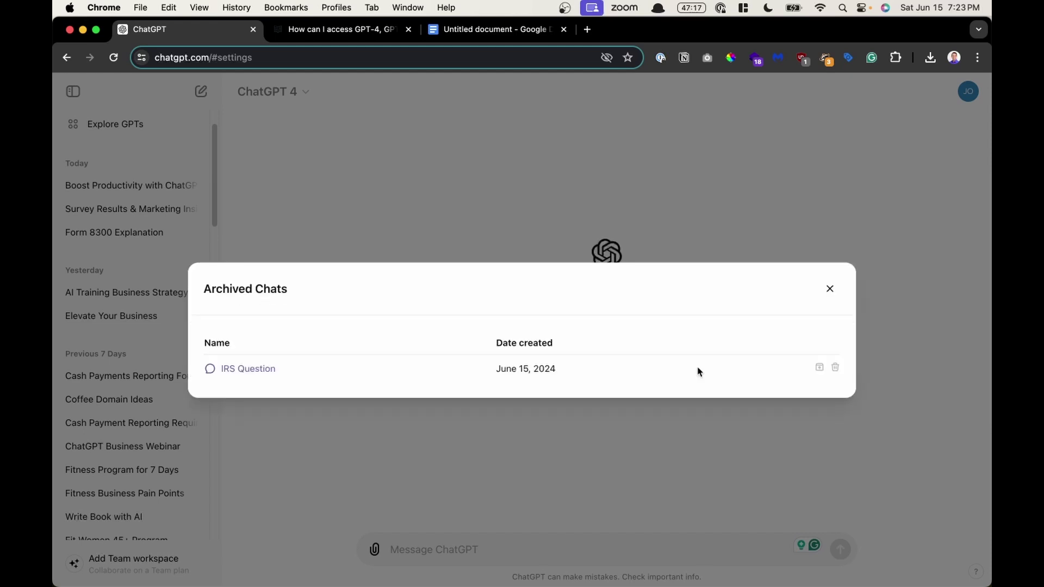
Unarchive IRS Question, then close the Archived chats list and Settings.
click(819, 369)
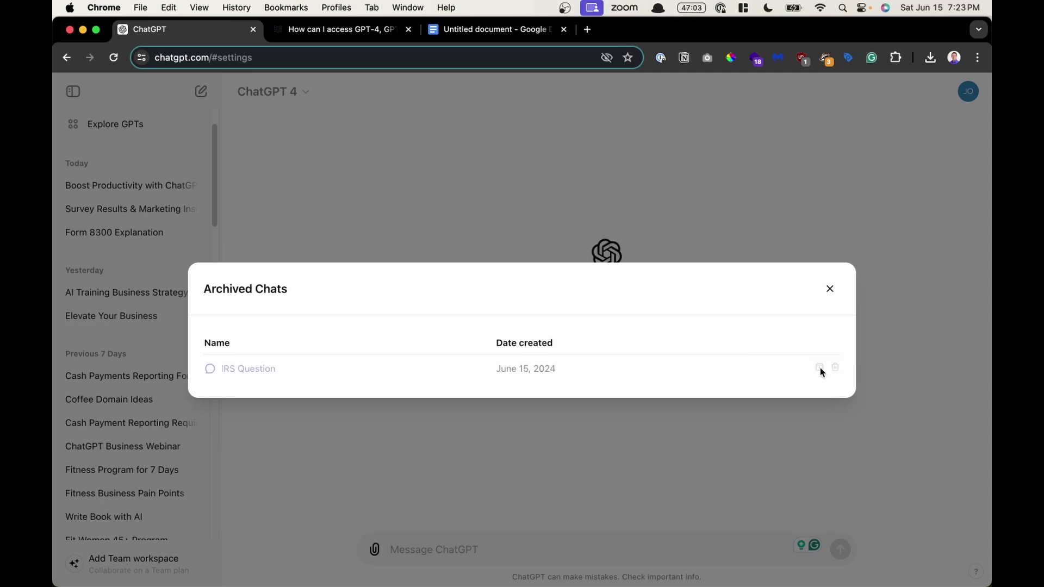
click(830, 296)
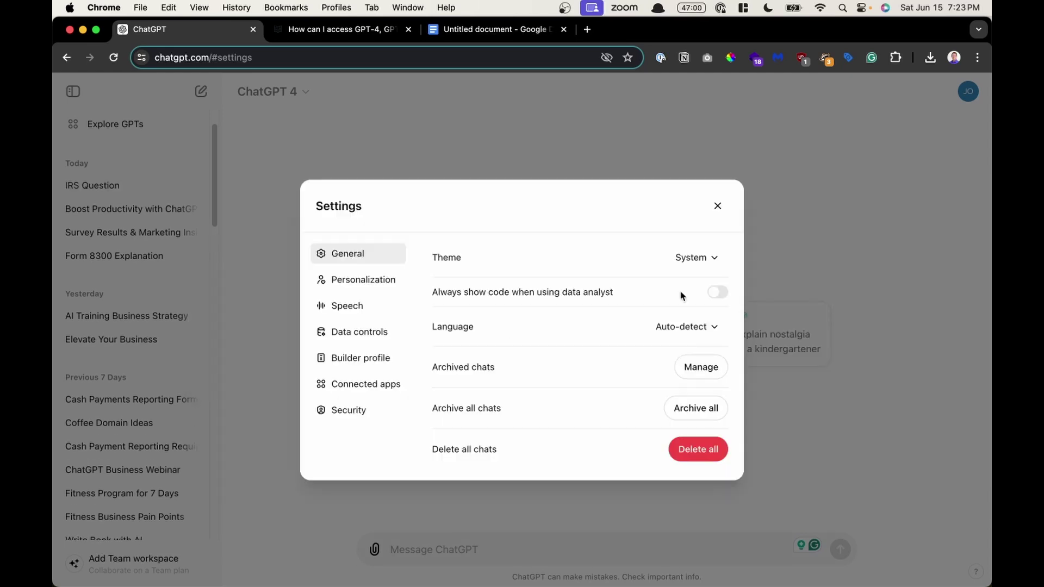
click(718, 207)
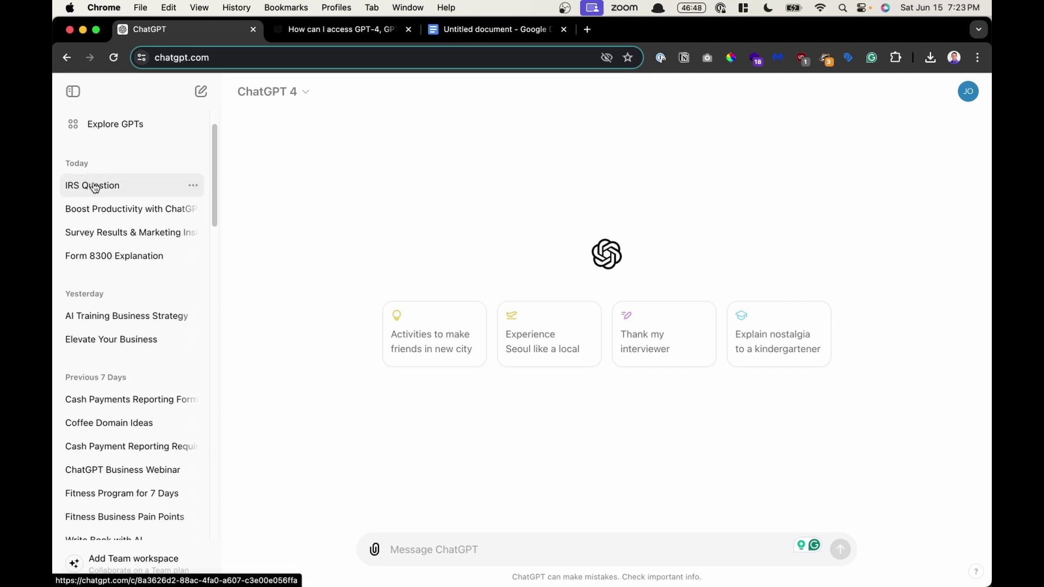
Delete the IRS Question chat from the sidebar and confirm the deletion.
scroll(95, 187, up, 2)
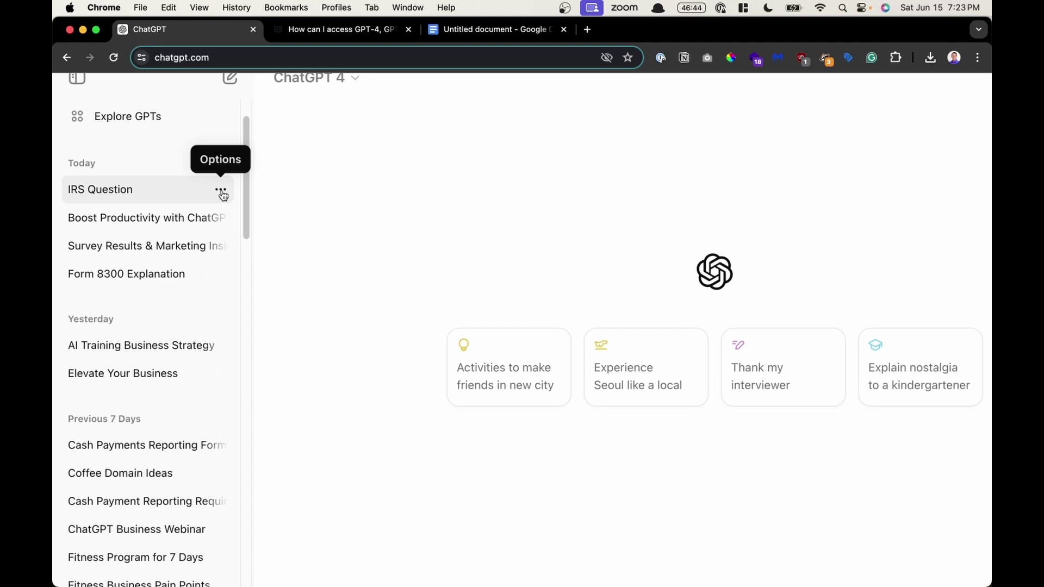
click(221, 192)
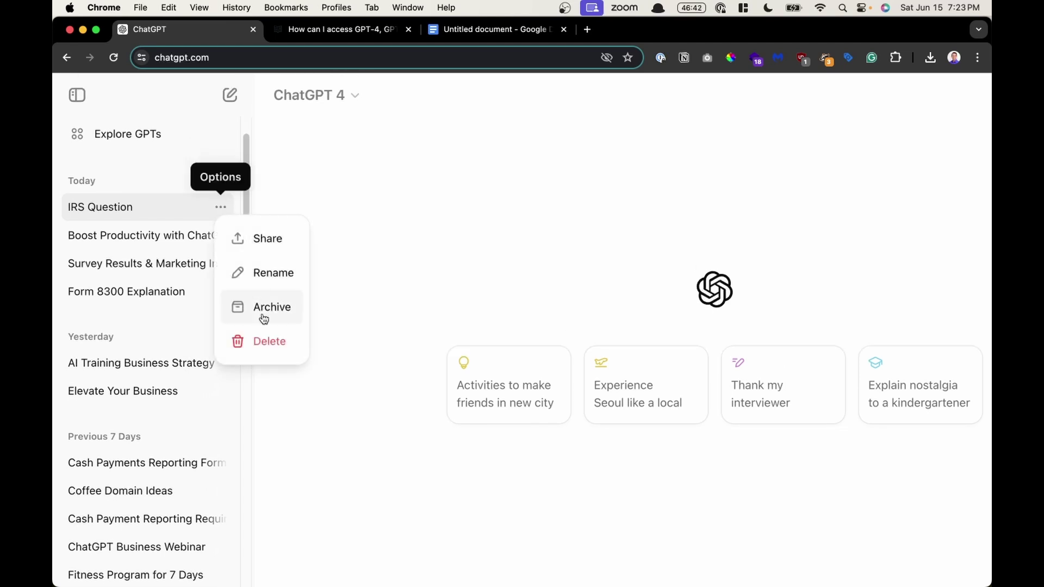
click(263, 342)
drag(481, 378, 614, 379)
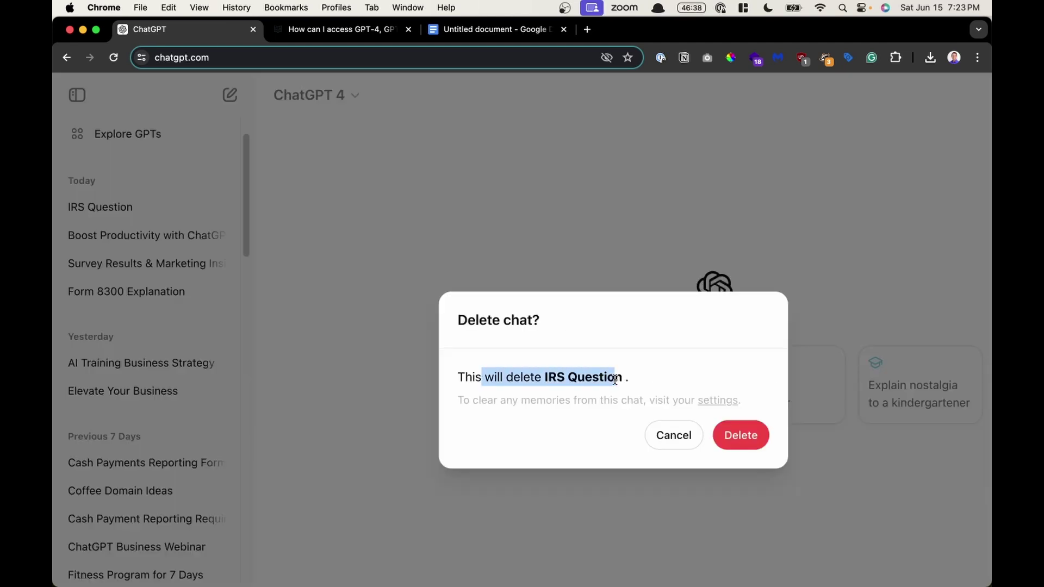
click(740, 434)
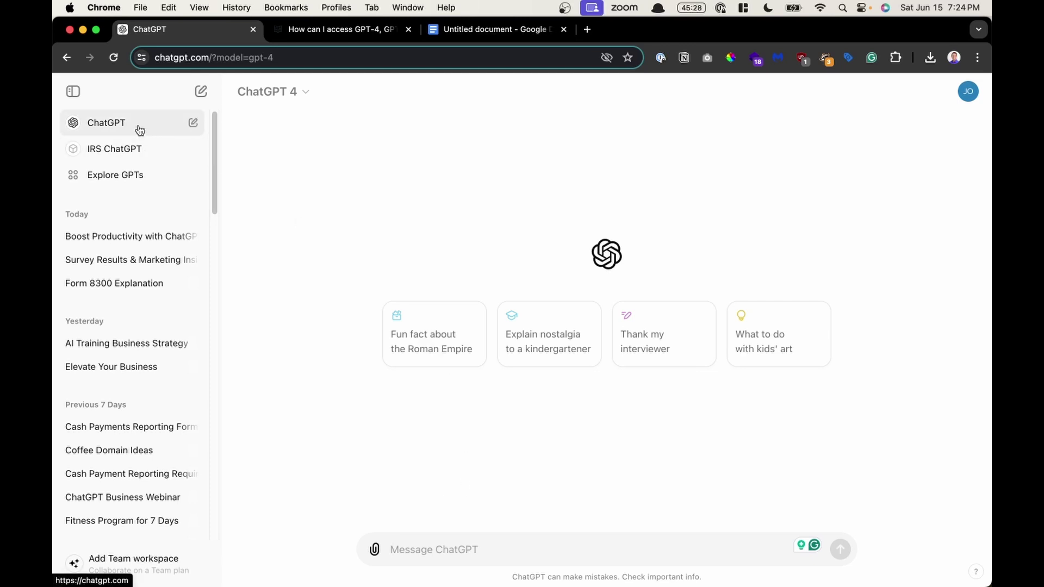
scroll(133, 105, up, 5)
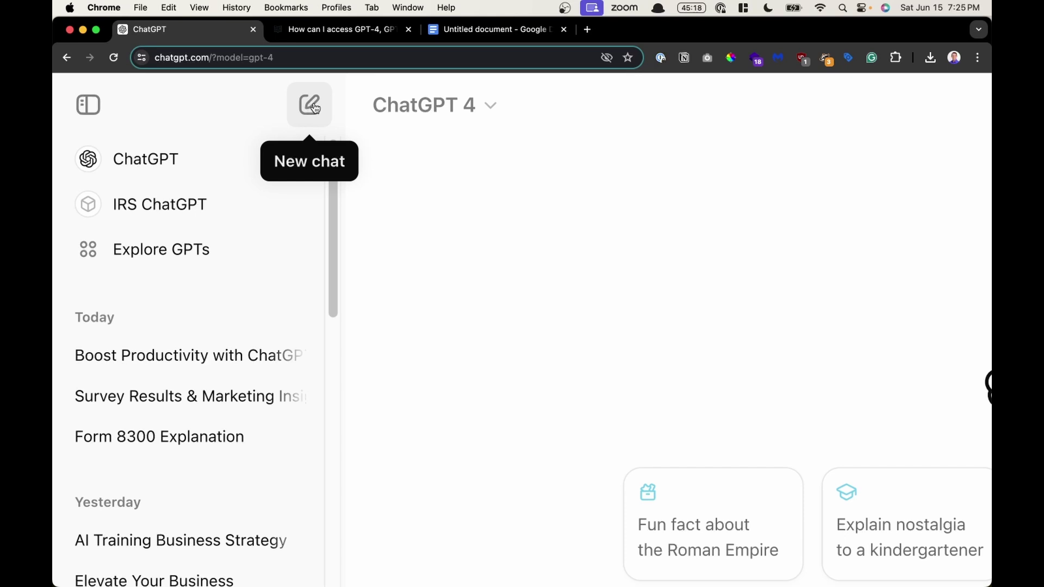
key(super+0)
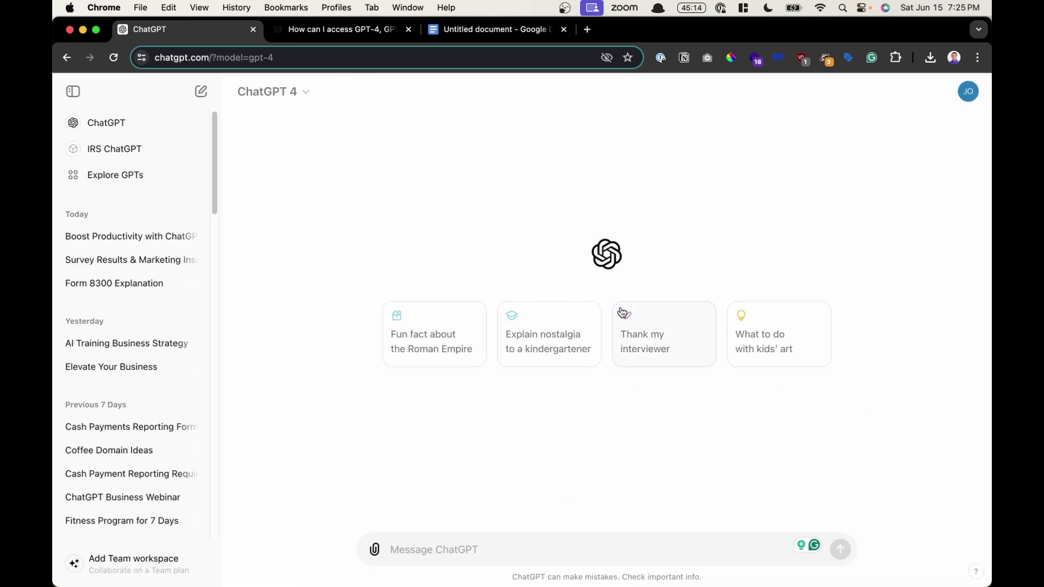
click(313, 99)
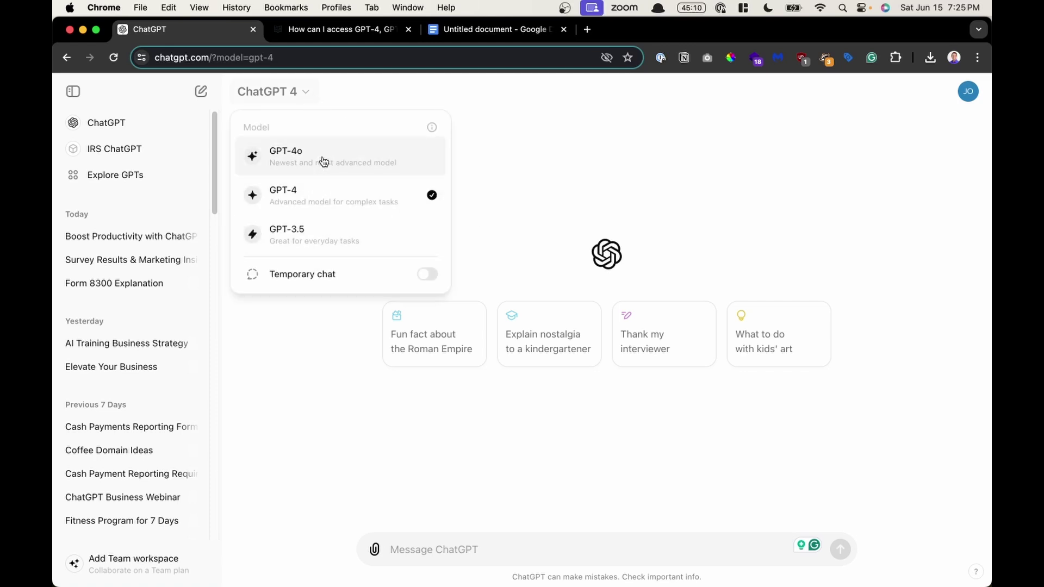
click(563, 208)
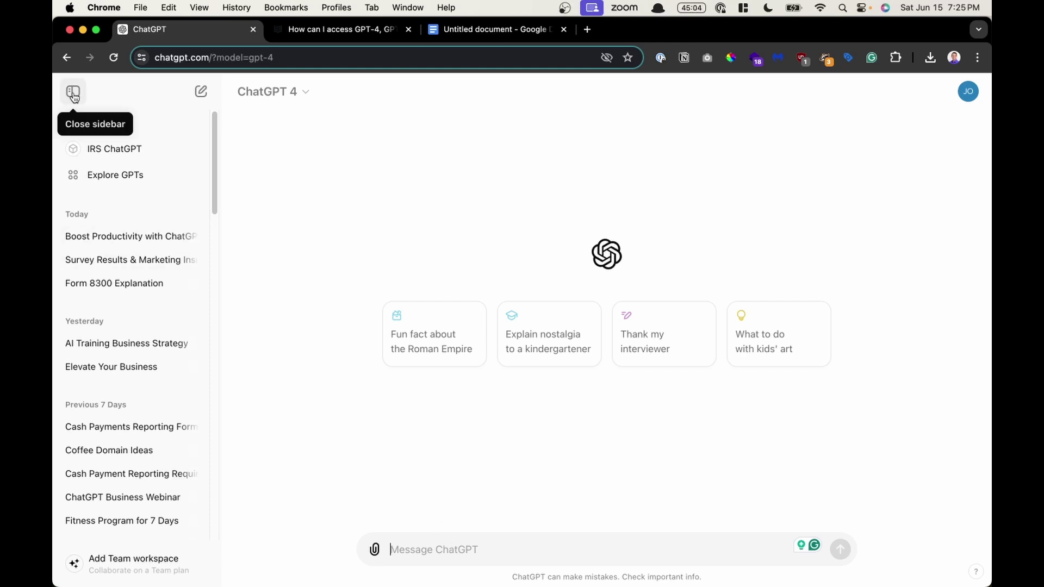
scroll(76, 97, up, 5)
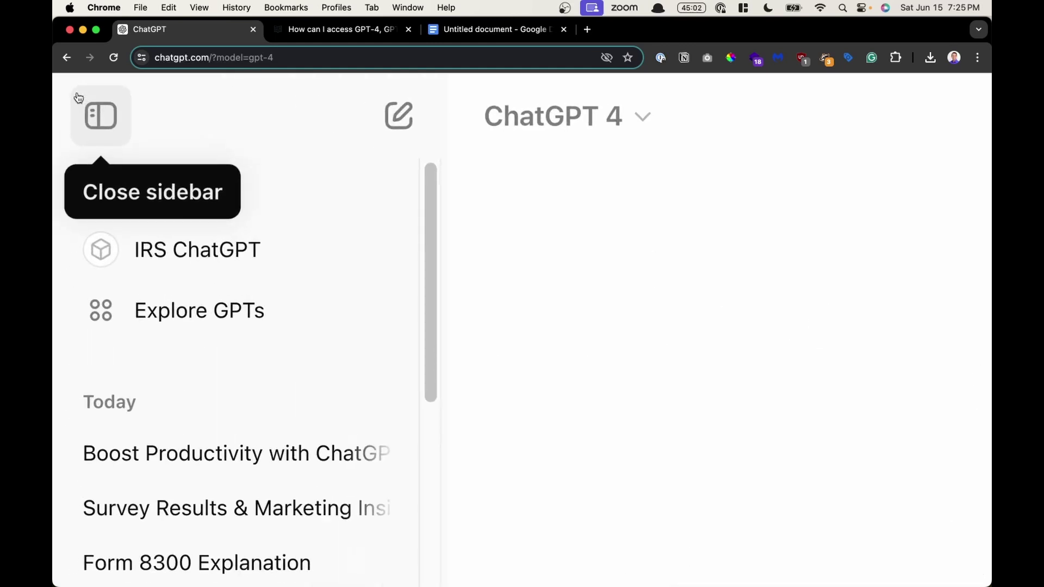
click(98, 130)
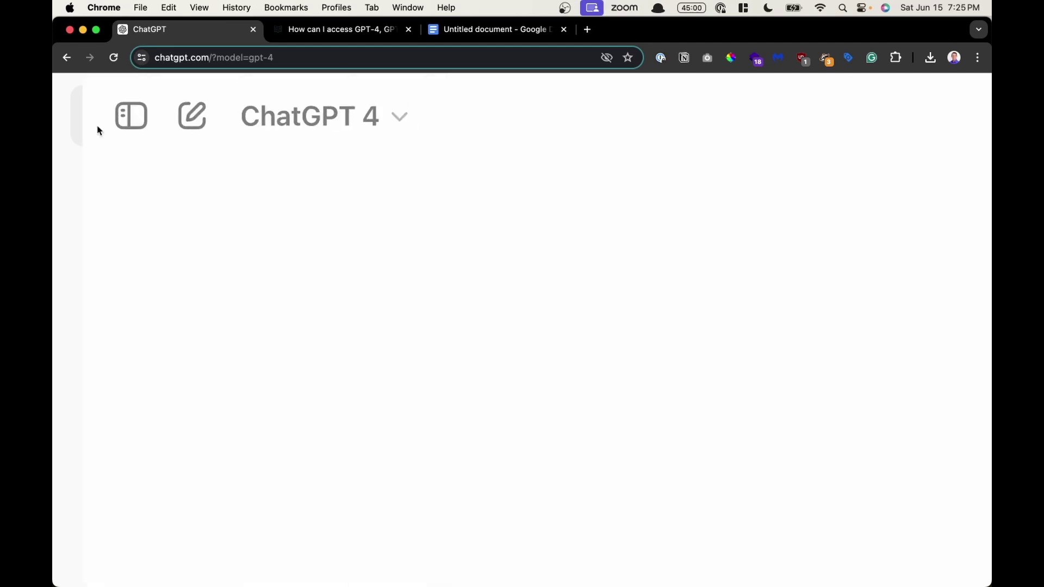
scroll(294, 174, down, 5)
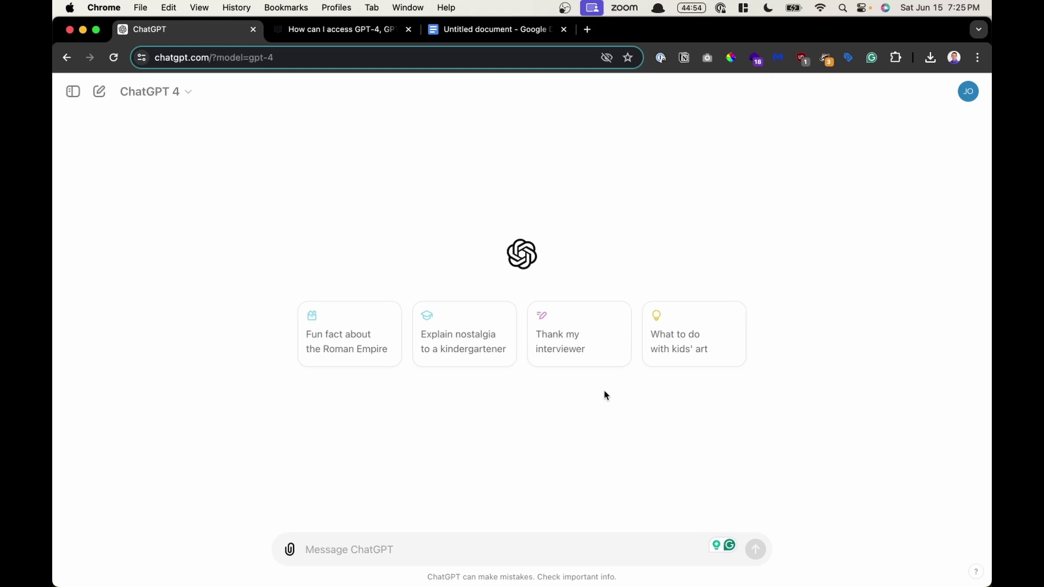
click(74, 93)
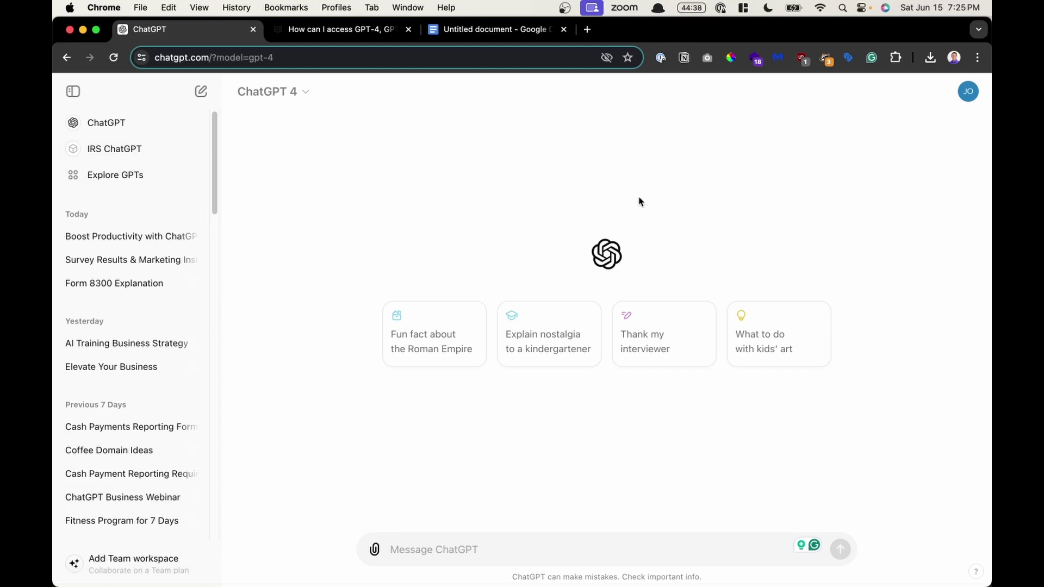
View My plan options (Plus current, $25 Team), close them, then log out.
click(970, 96)
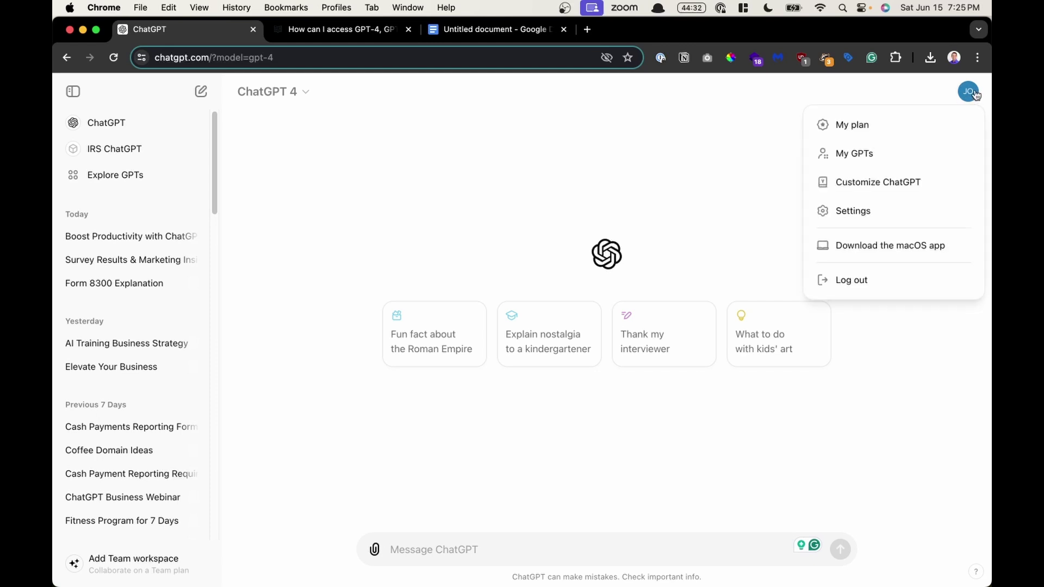
click(888, 134)
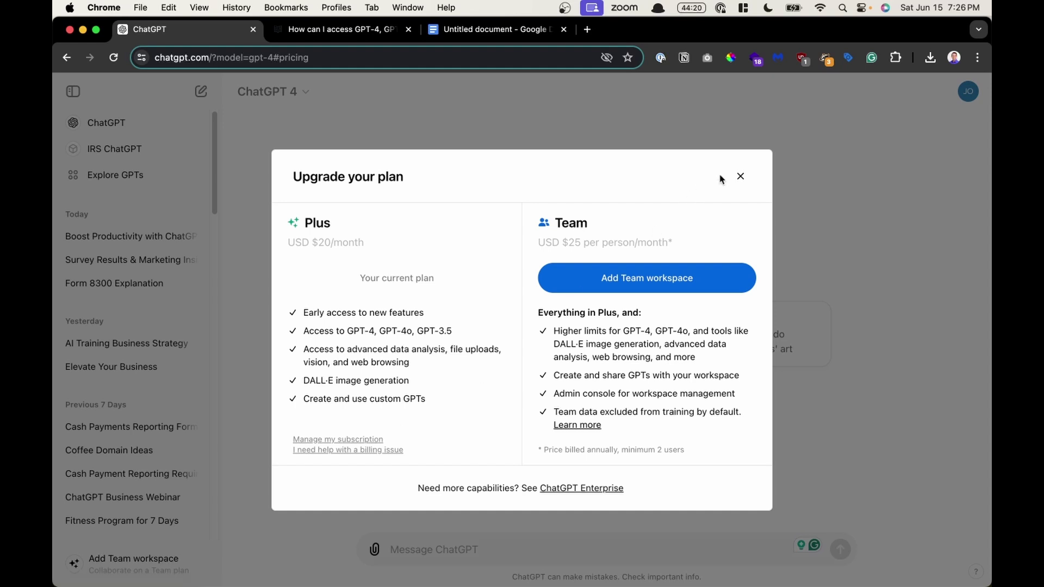
click(739, 177)
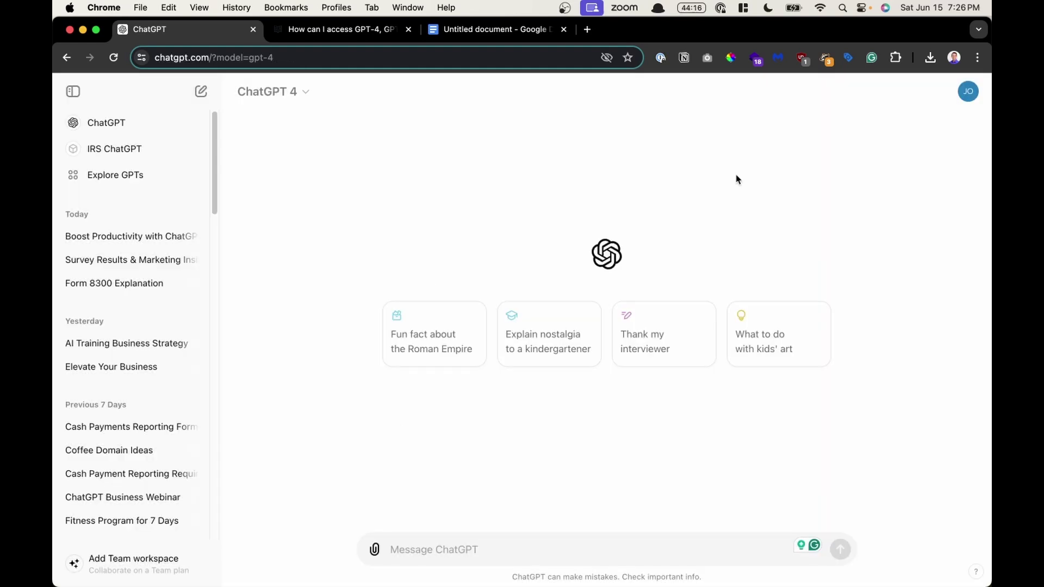
click(969, 93)
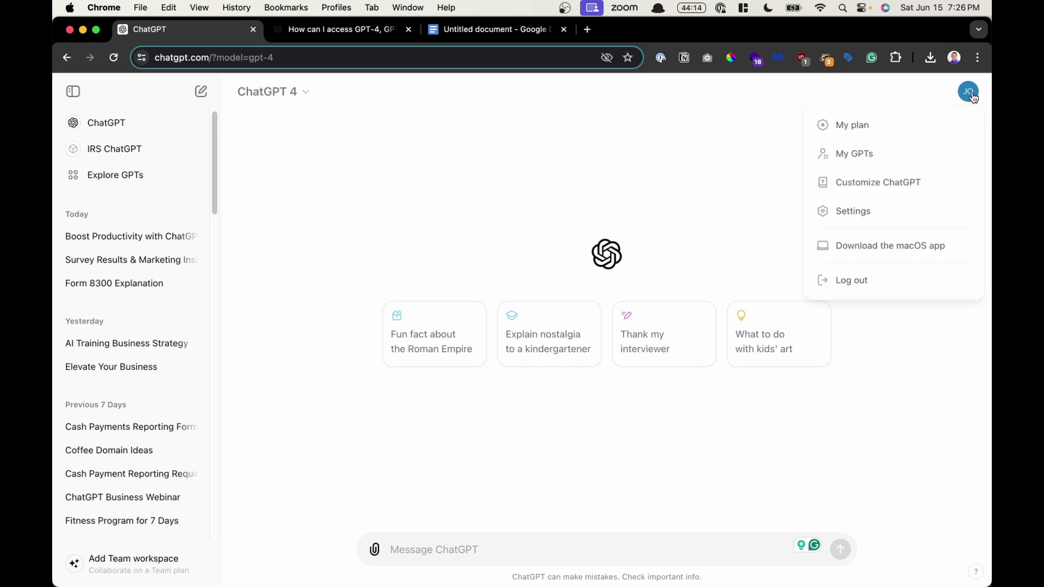
click(863, 282)
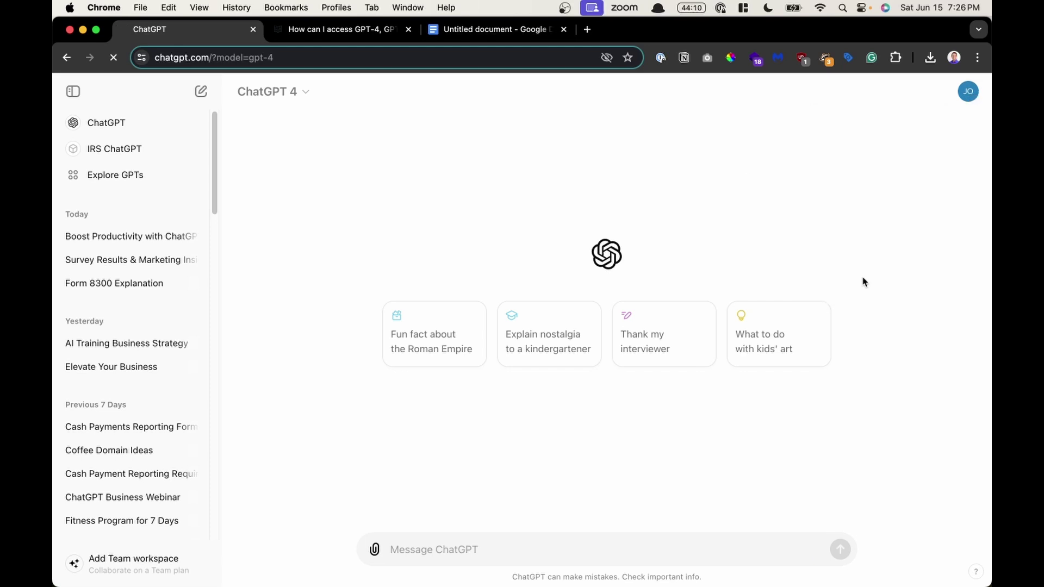